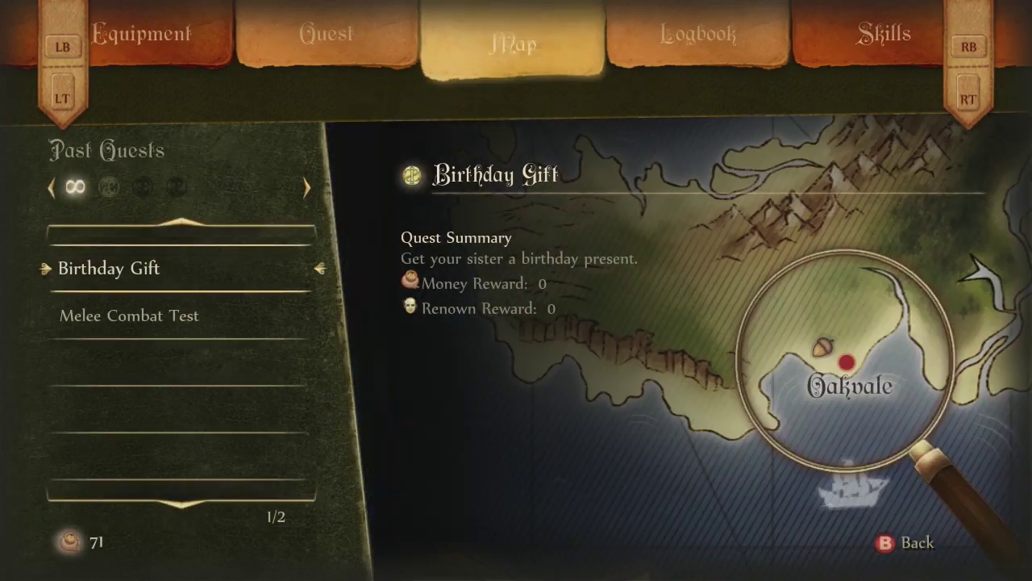
- Review the hero's logbook and experience stats
key(Right)
key(Page_Up)
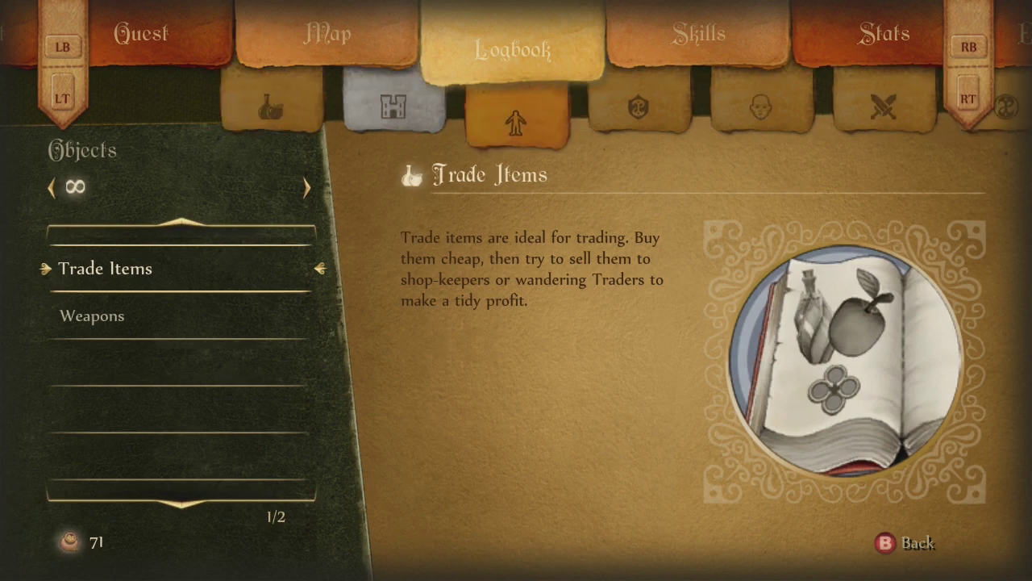
key(Right)
key(Right)
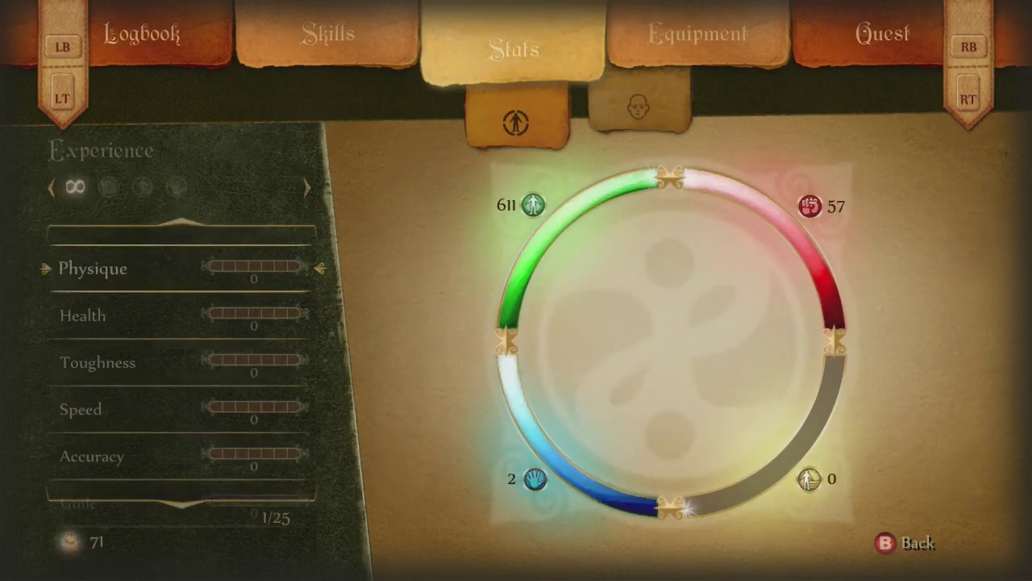
key(Right)
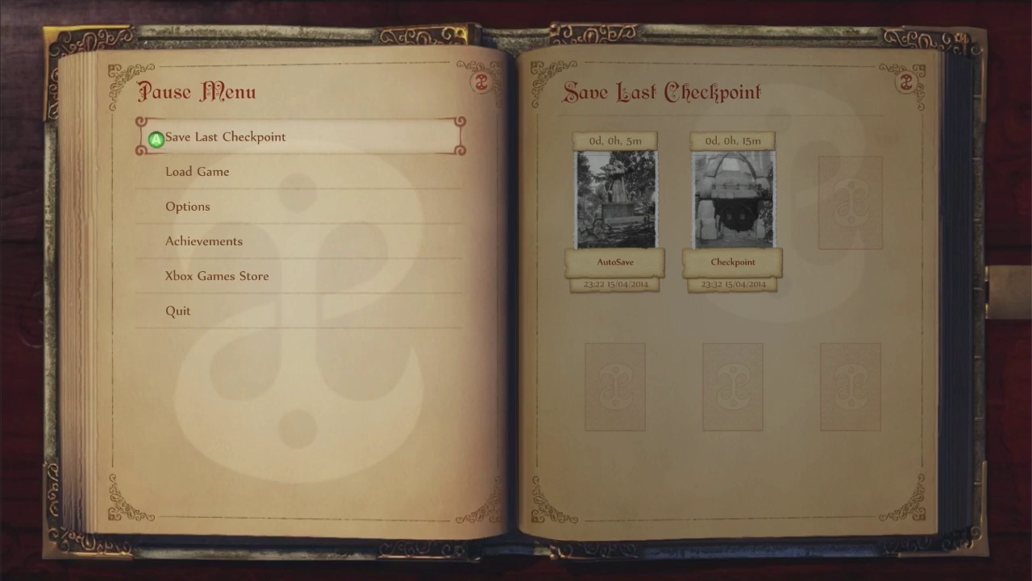
- Save the last checkpoint into the first empty save slot and close the save page
key(Return)
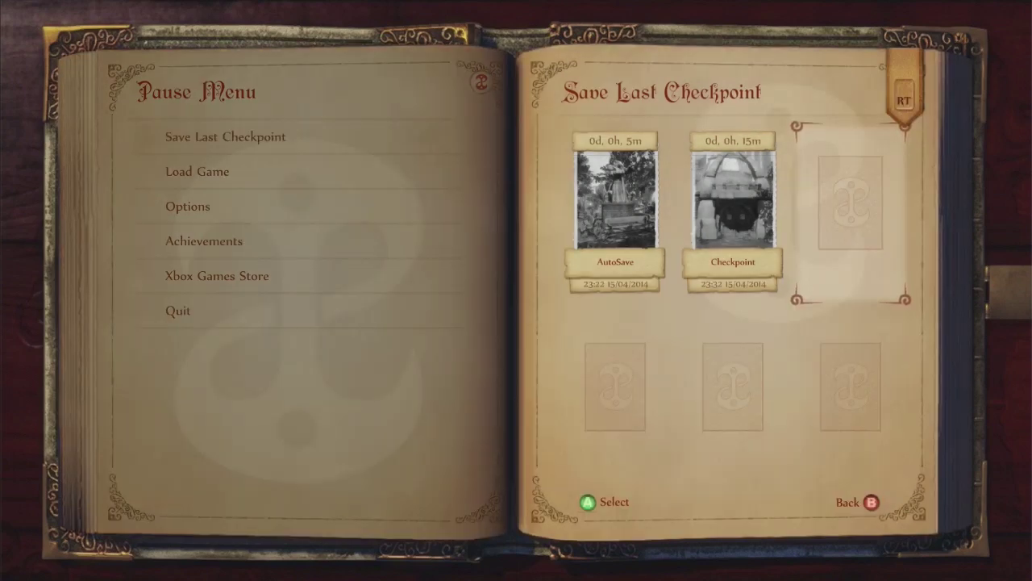
key(Return)
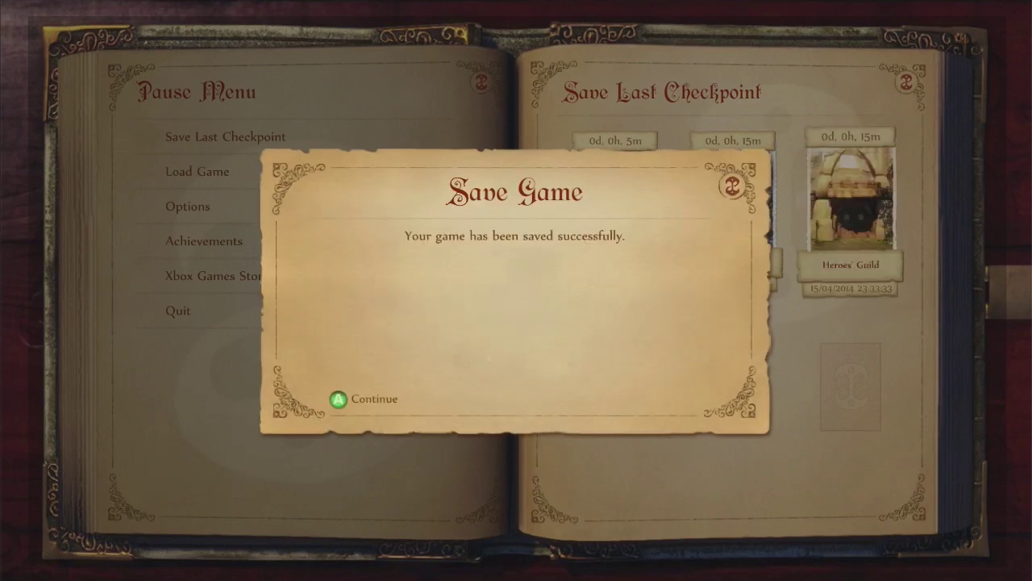
key(Return)
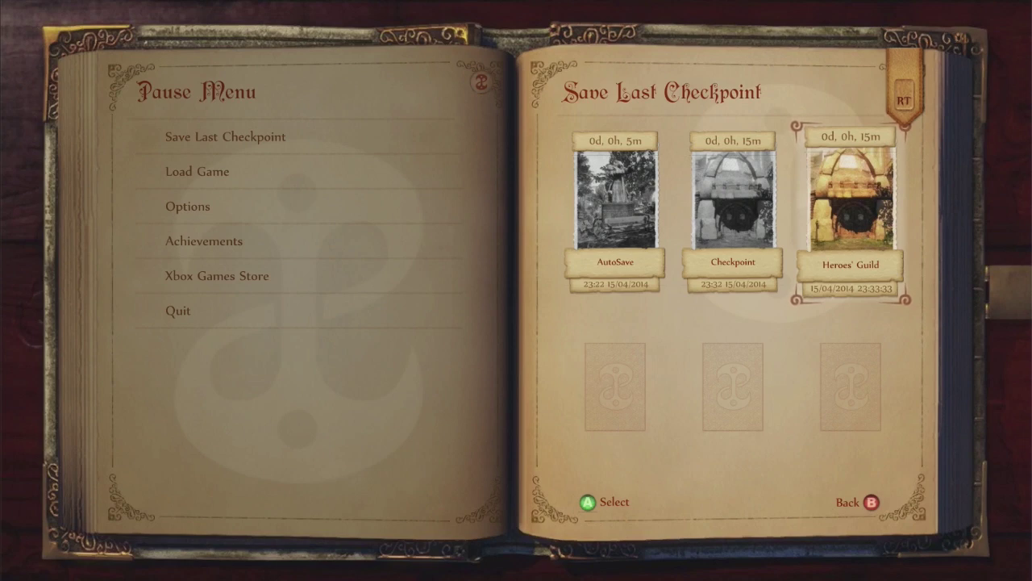
key(Escape)
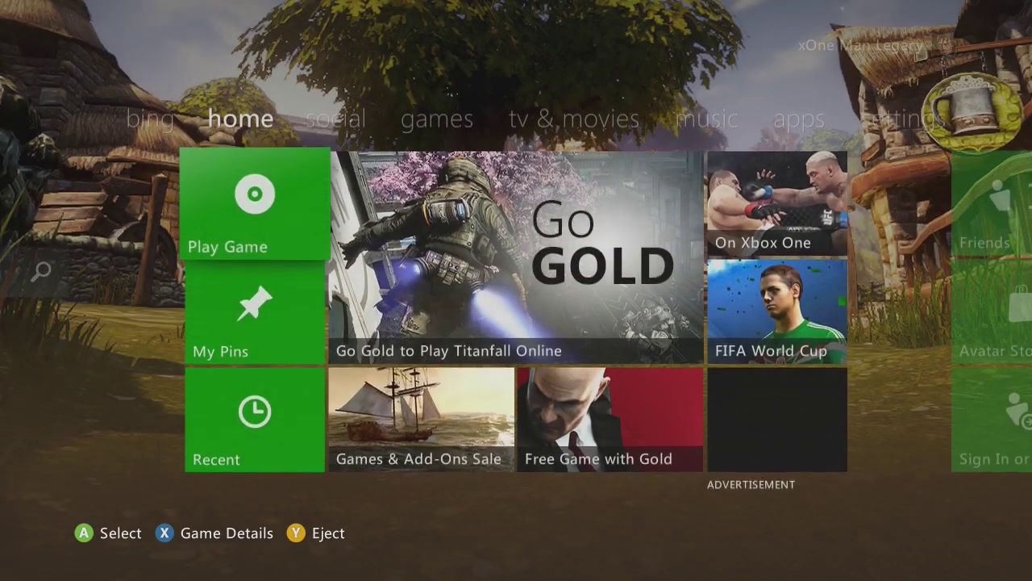
- Open the storage device list in the console's system settings
key(Right)
key(Right)
key(Right)
key(Right)
key(Right)
key(Right)
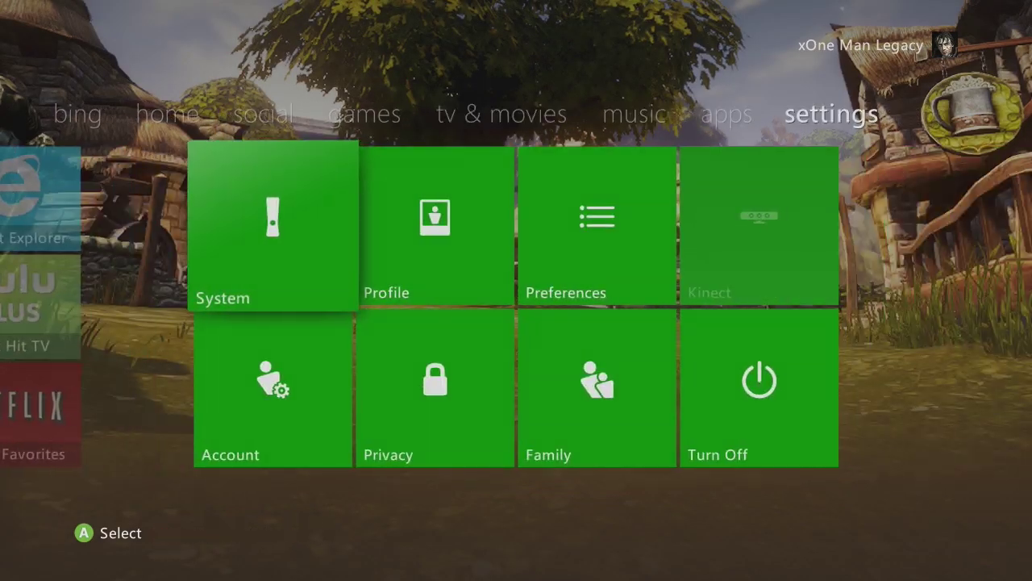
key(Return)
key(Down)
key(Down)
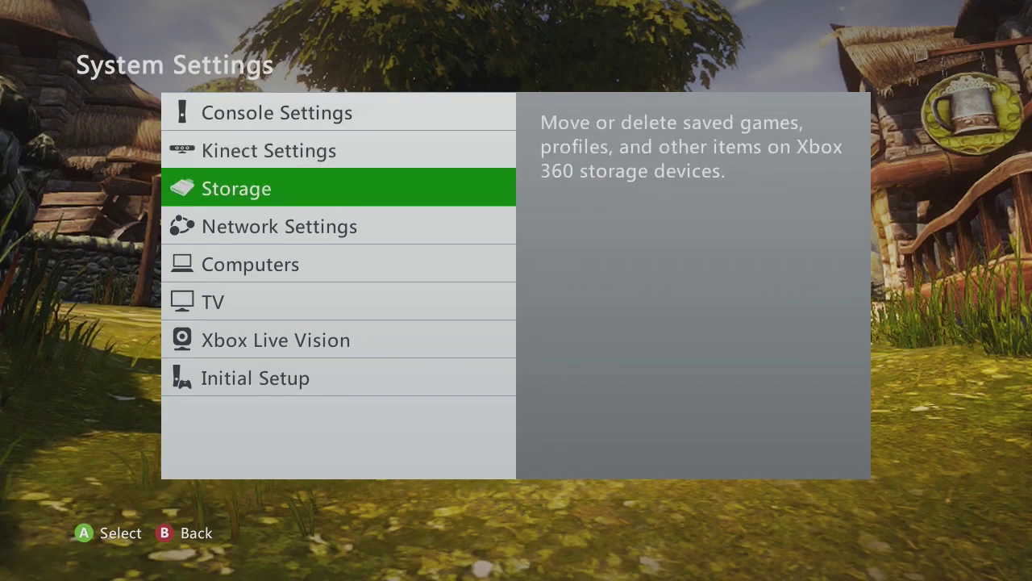
key(Return)
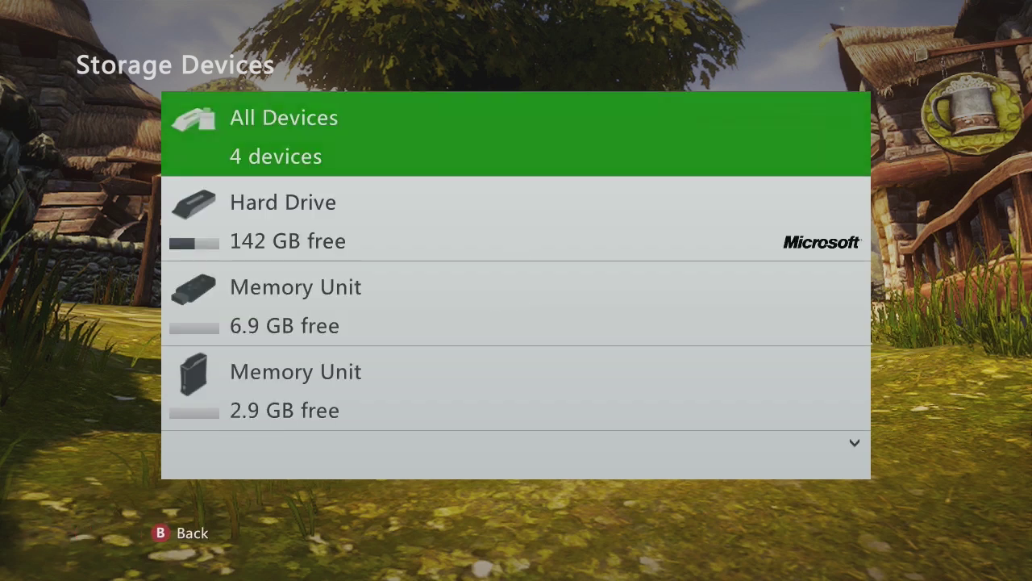
- Open the Fable Anniversary content stored under Games and Apps on the hard drive
key(Down)
key(Return)
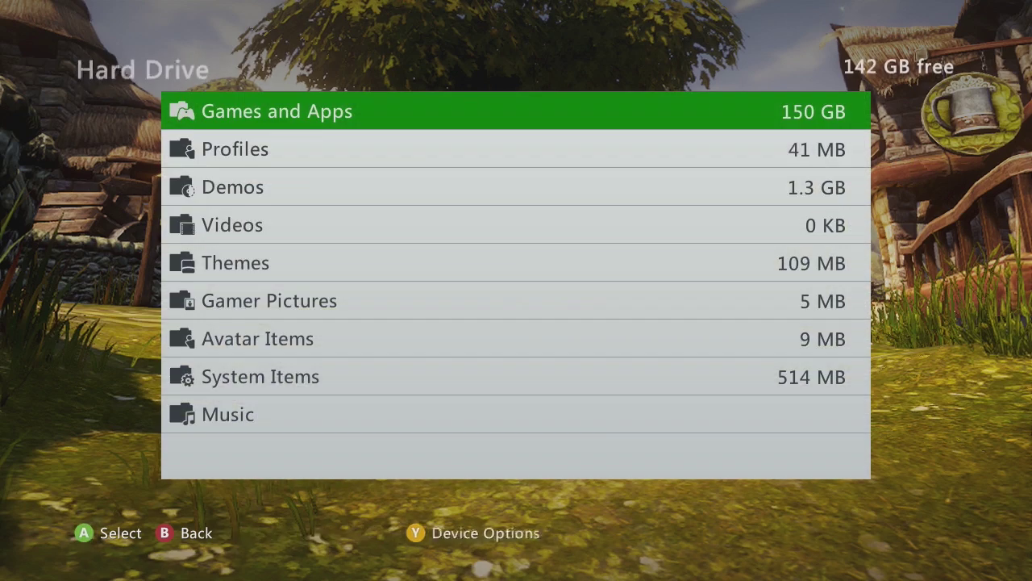
key(Return)
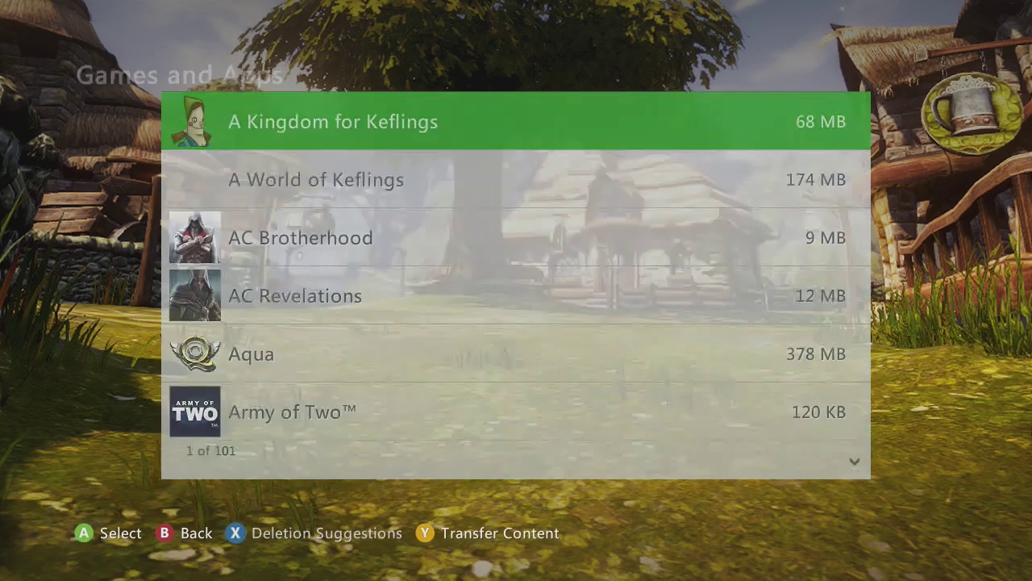
key(Down)
key(Down)
key(Down)
key(Down)
key(Down)
key(Down)
key(Down)
key(Down)
key(Down)
key(Down)
key(Down)
key(Down)
key(Down)
key(Down)
key(Down)
key(Down)
key(Down)
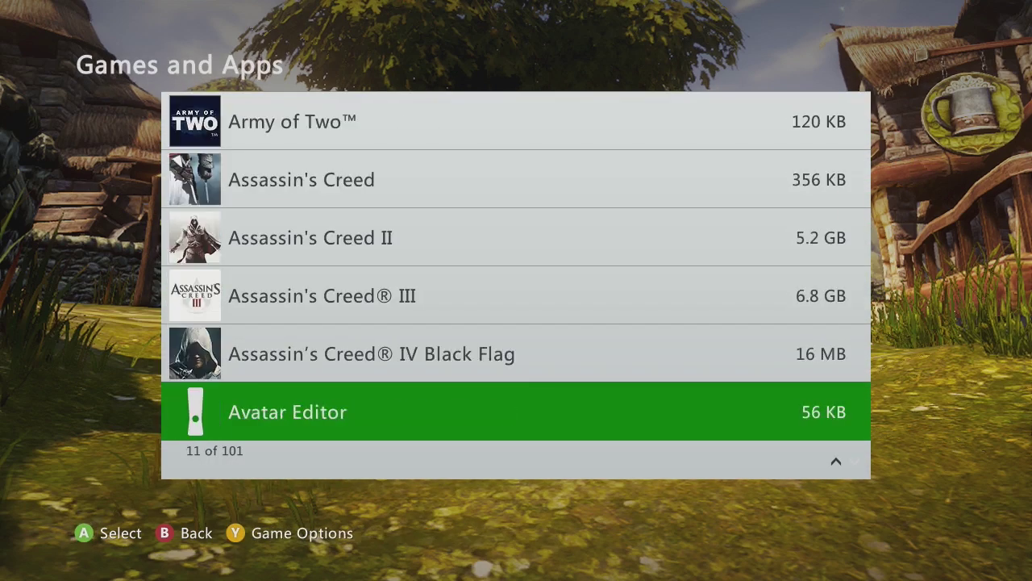
key(Down)
key(Down)
key(Down)
key(Down)
key(Down)
key(Down)
key(Down)
key(Down)
key(Down)
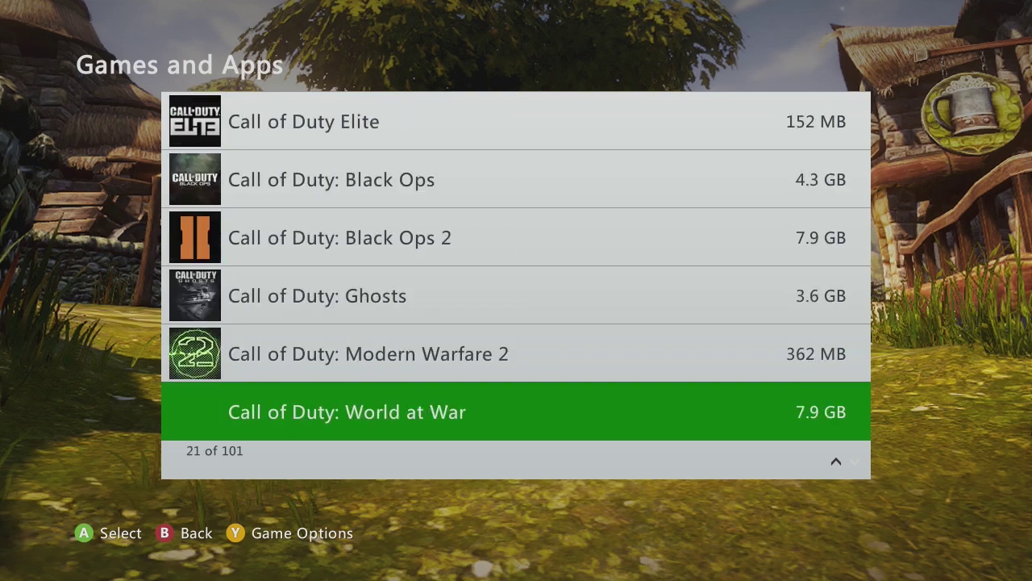
key(Down)
key(Down)
key(Down)
key(Down)
key(Down)
key(Down)
key(Down)
key(Down)
key(Down)
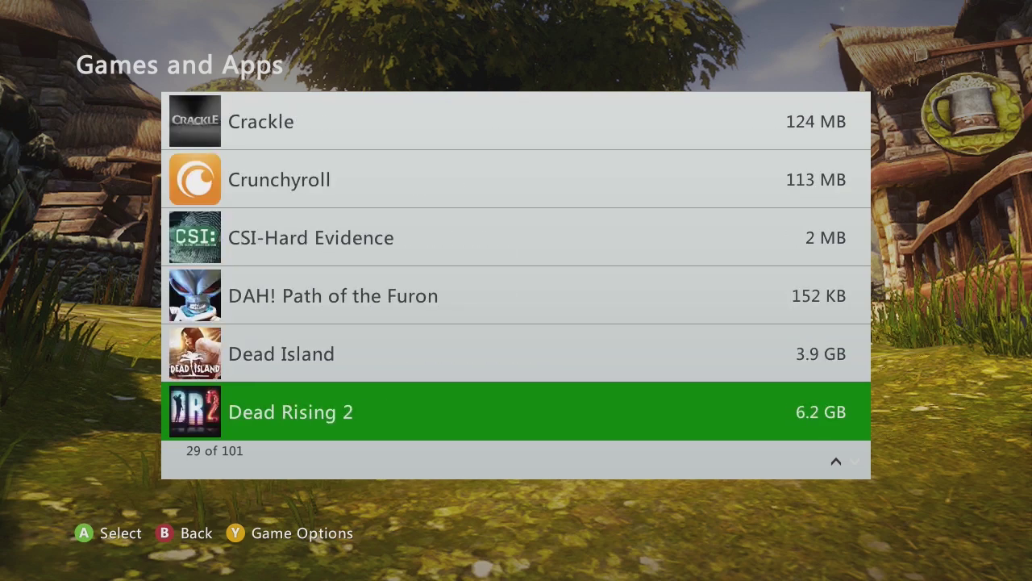
key(Up)
key(Up)
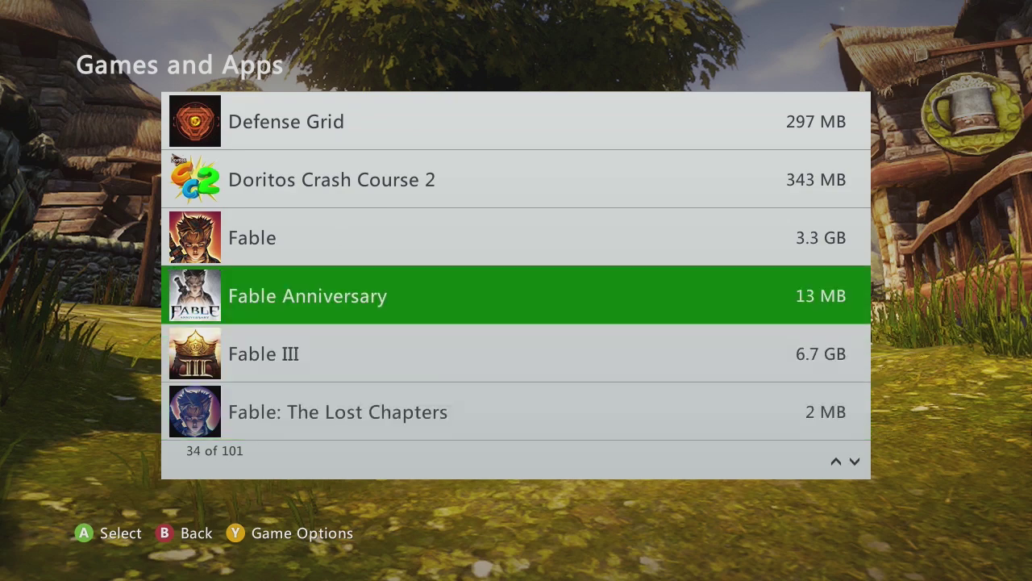
key(Return)
- Transfer the saved game Hero1 Manual - Save1 from the hard drive to the USB memory unit with 6.9 GB free
key(Down)
key(Down)
key(Down)
key(Down)
key(Down)
key(Down)
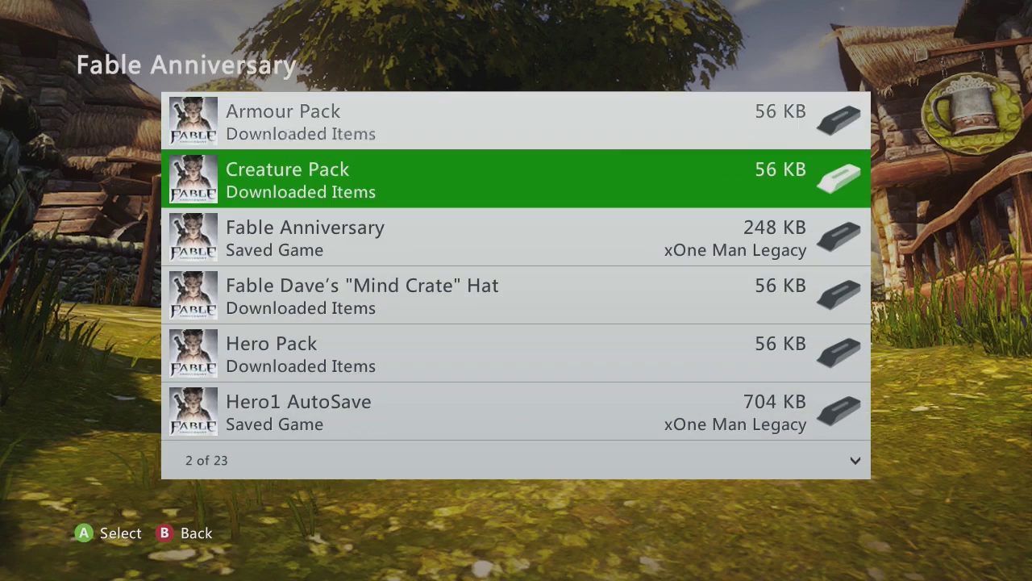
key(Down)
key(Down)
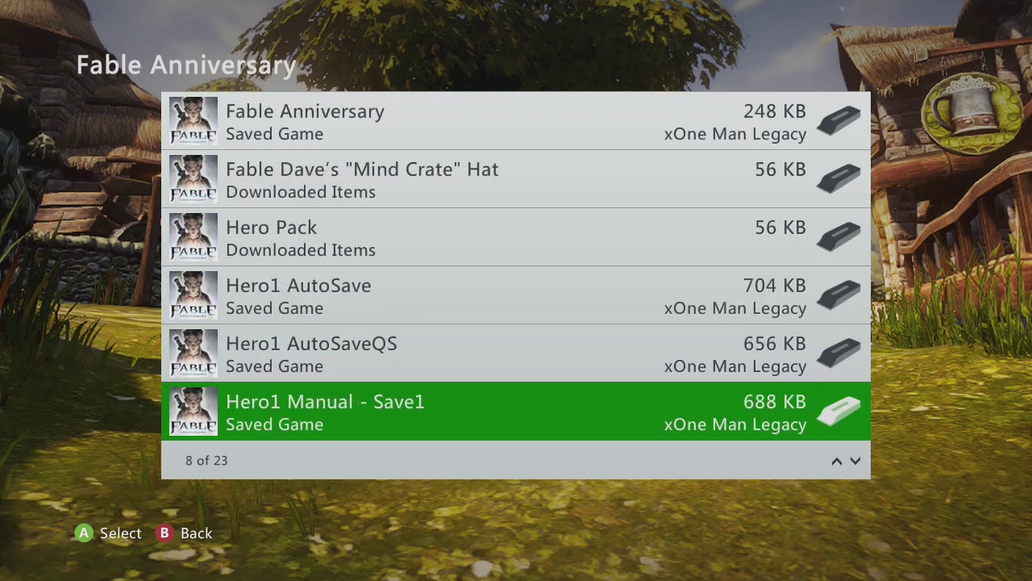
key(Up)
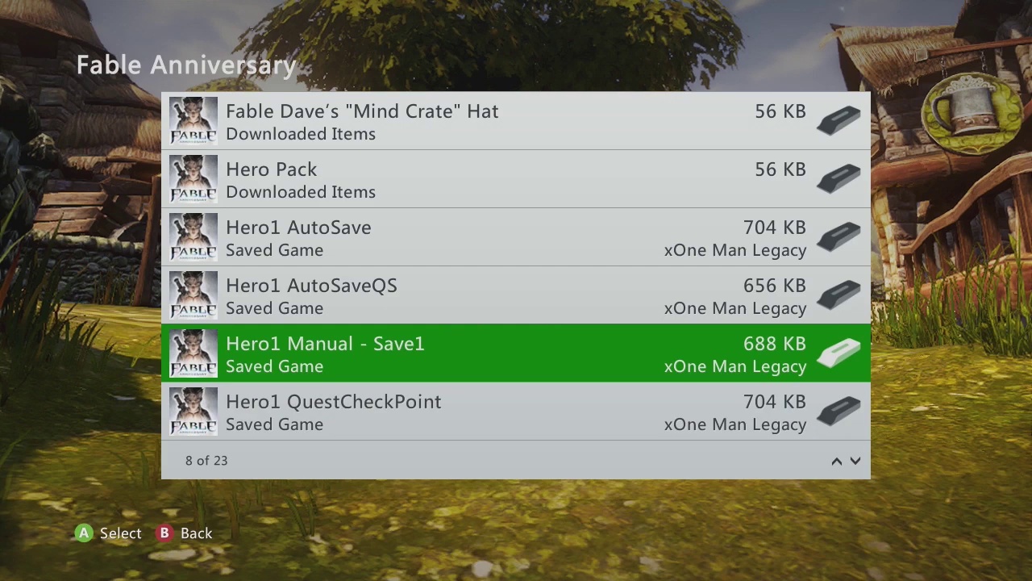
key(Return)
key(Down)
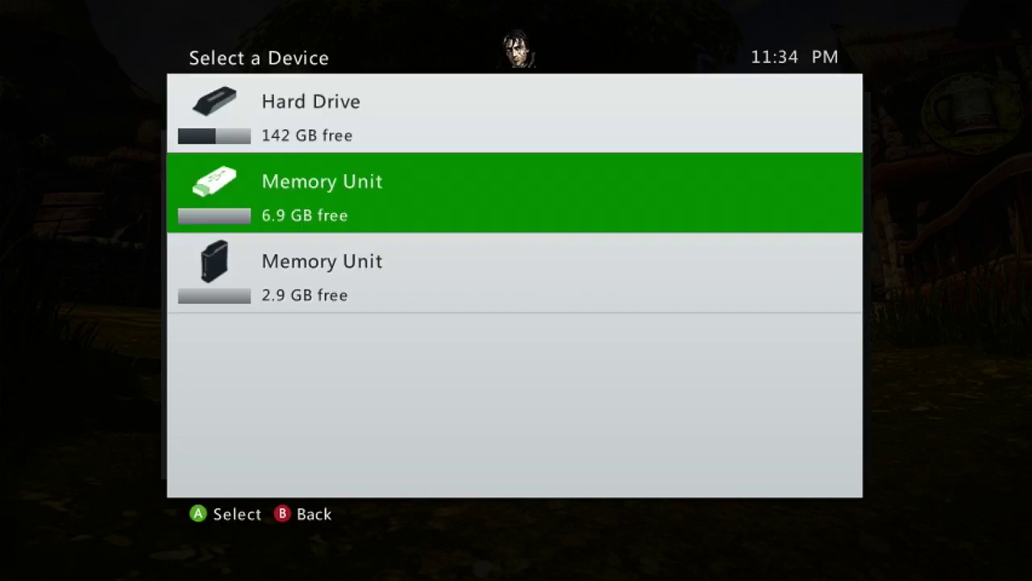
key(Return)
key(Escape)
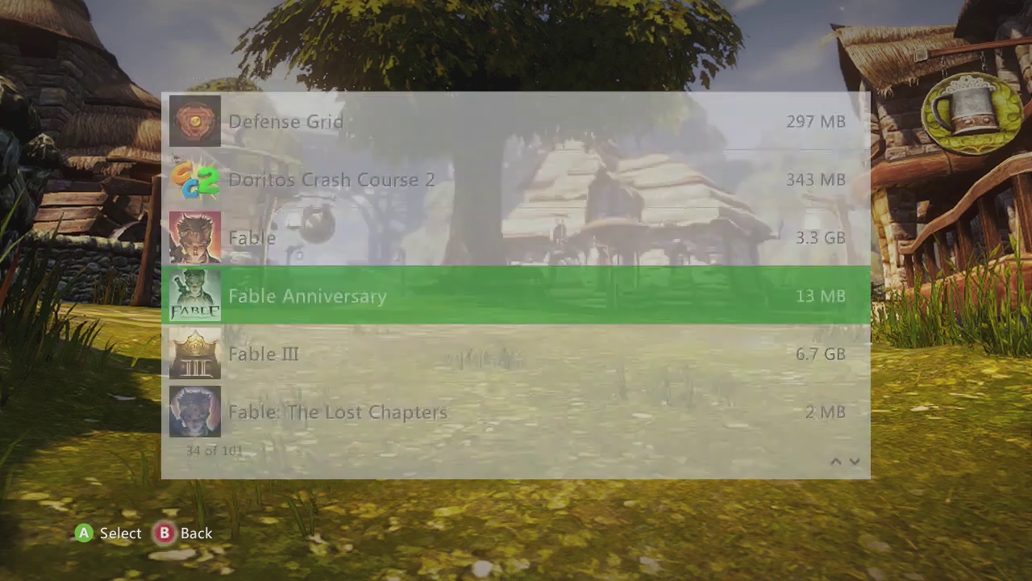
- Go back to the storage devices and open the Fable Anniversary saves on the USB memory unit
key(Escape)
key(Escape)
key(Down)
key(Return)
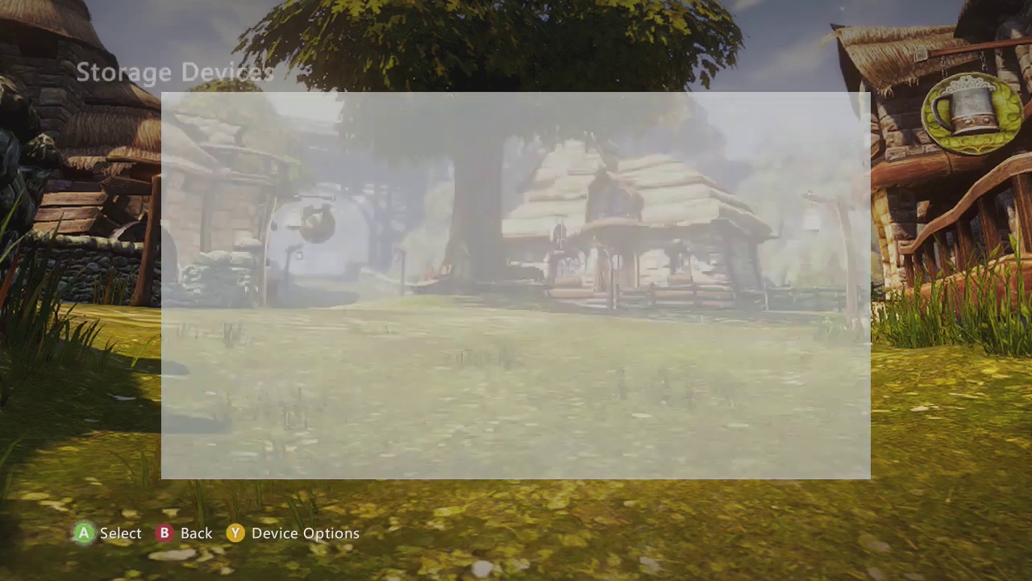
key(Return)
key(Return)
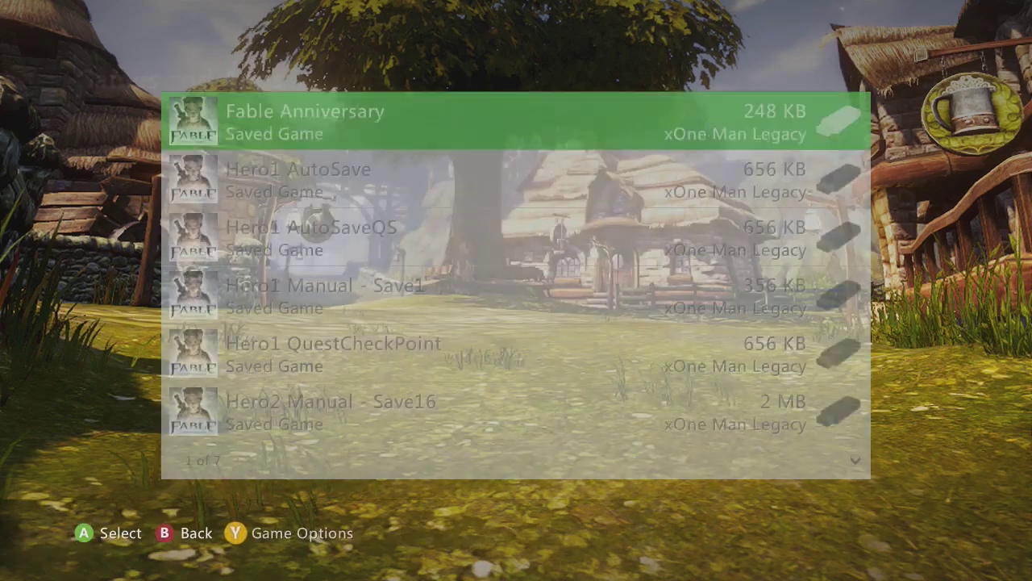
- Inspect the details of Hero1 Manual - Save1 on the memory unit and leave the storage settings
key(Down)
key(Down)
key(Down)
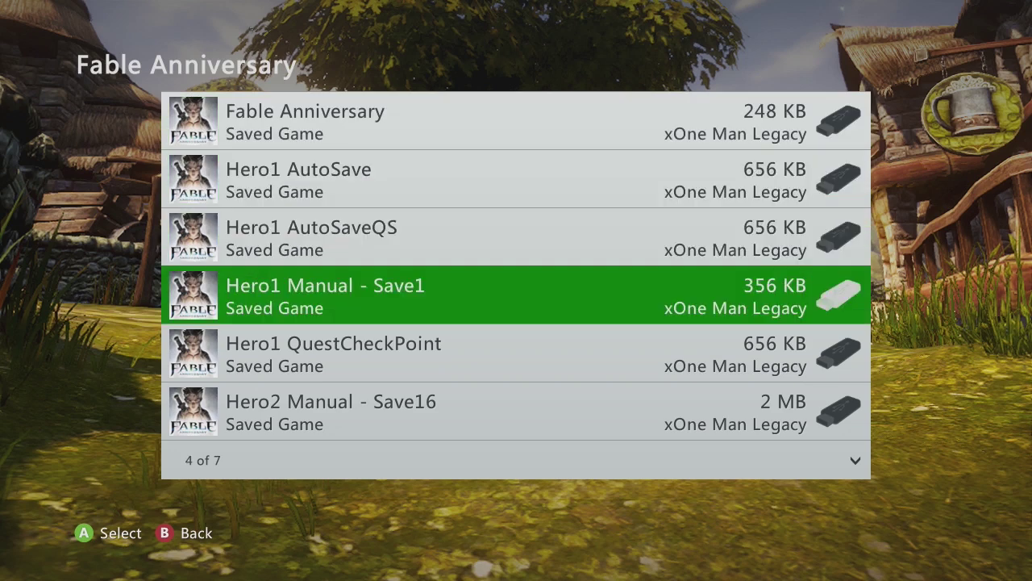
key(Down)
key(Down)
key(Down)
key(Down)
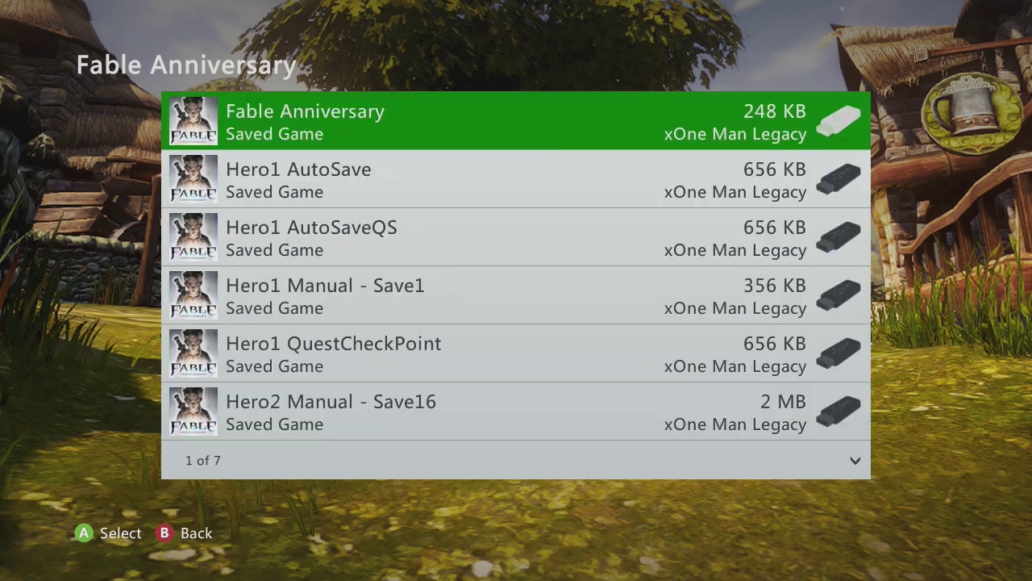
key(Down)
key(Down)
key(Down)
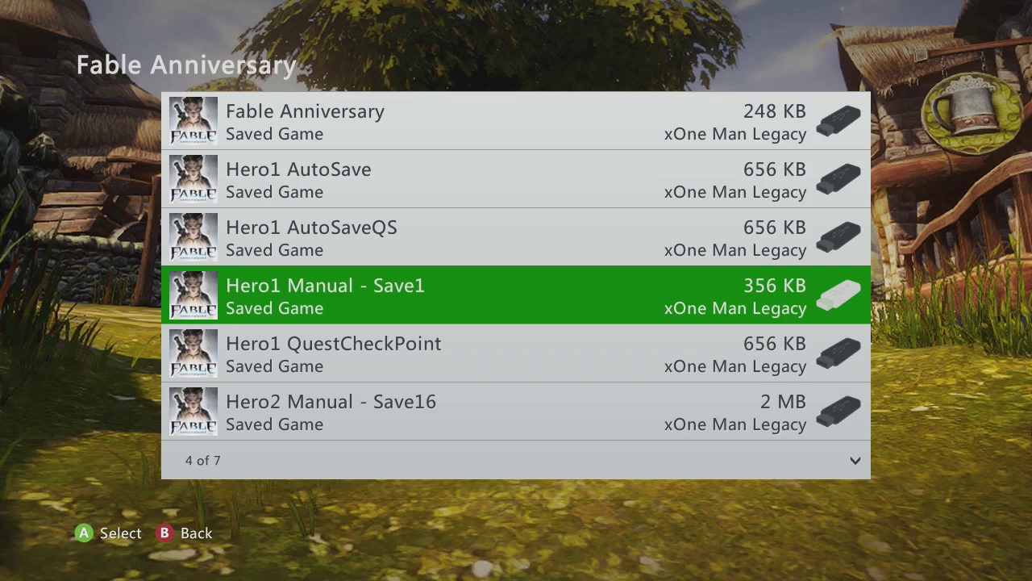
key(Return)
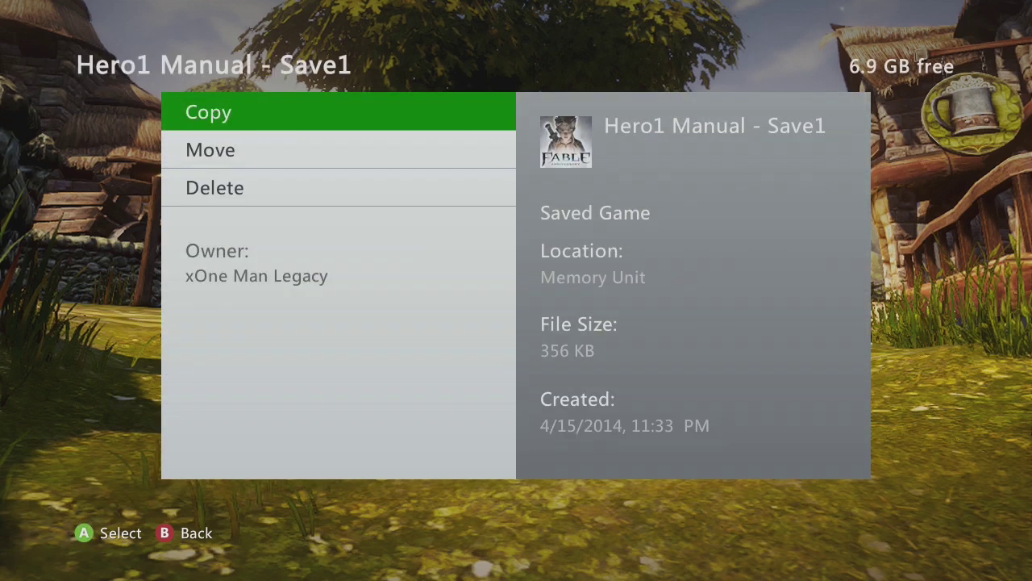
key(Escape)
key(Escape)
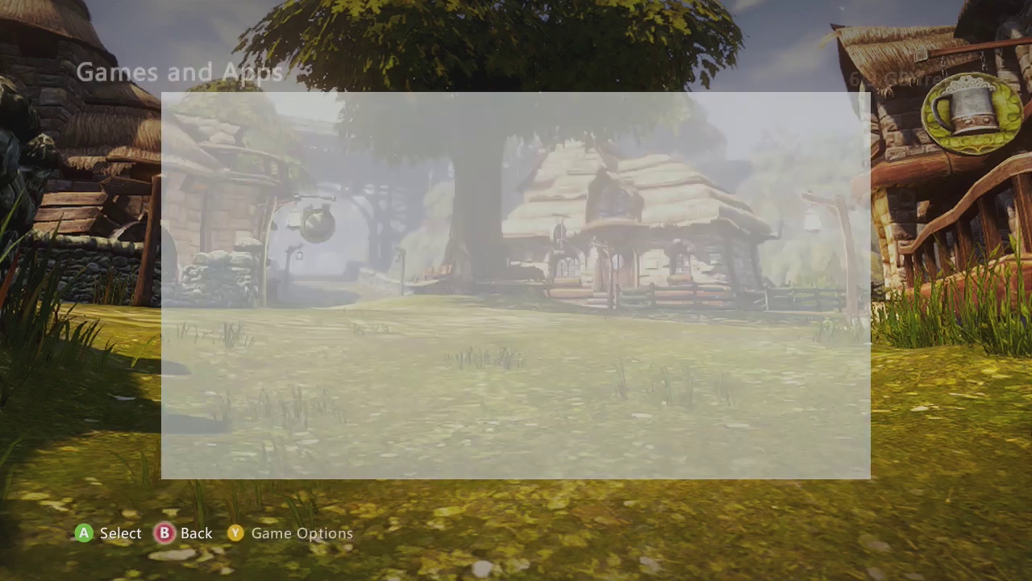
key(Escape)
key(Escape)
key(Escape)
key(Escape)
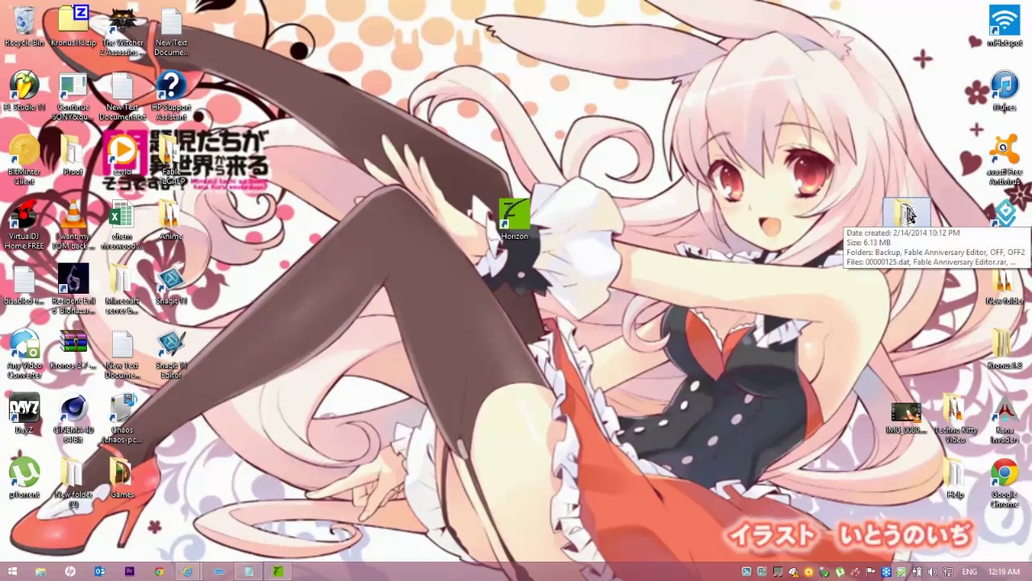
- Move the Fable modding [xbox] folder next to the Horizon shortcut on the Windows desktop and open it
drag(905, 224, 564, 217)
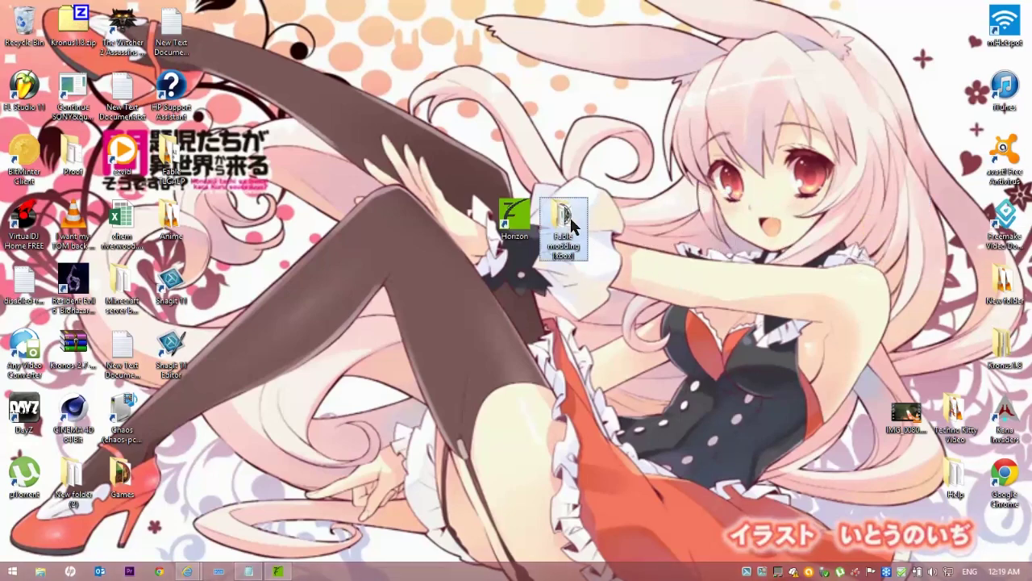
double_click(578, 234)
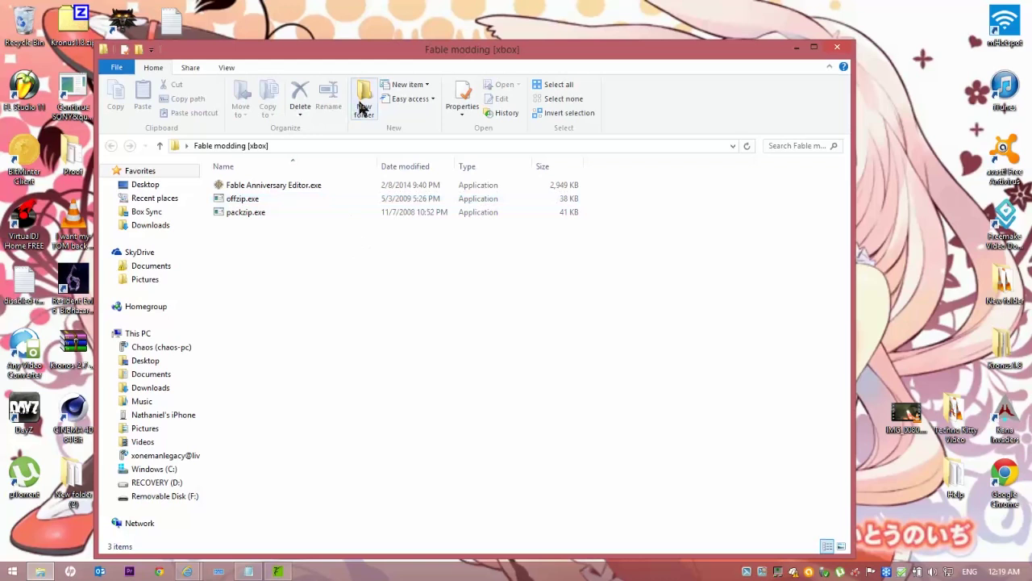
- Create two new folders named OFF and OFF2 inside Fable modding [xbox]
click(362, 109)
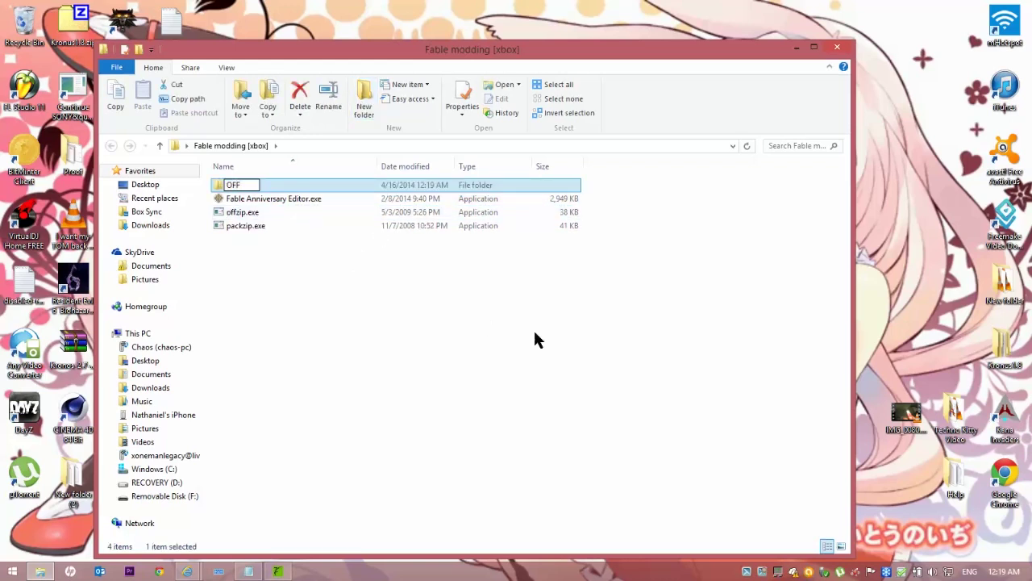
key(Return)
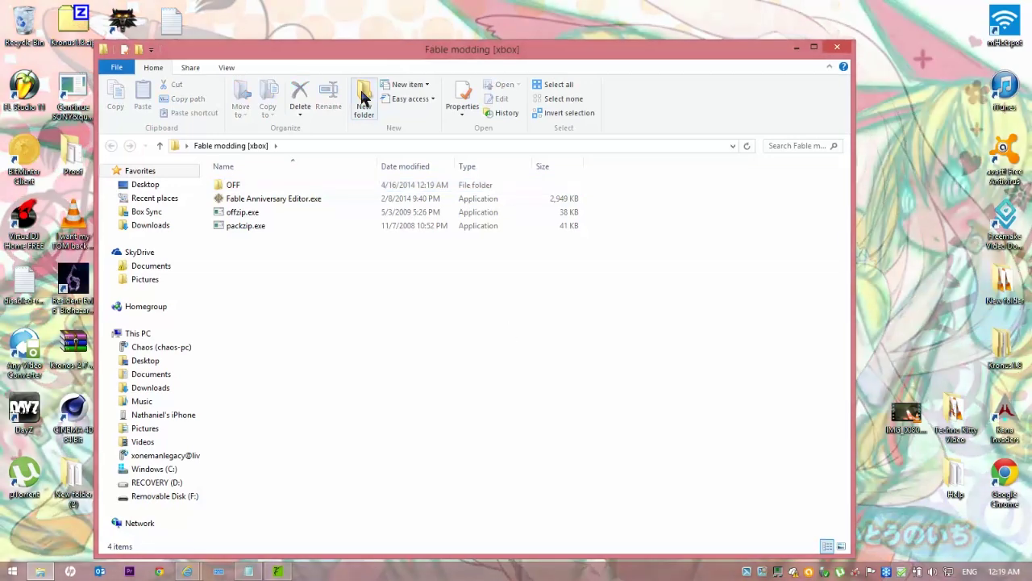
click(364, 101)
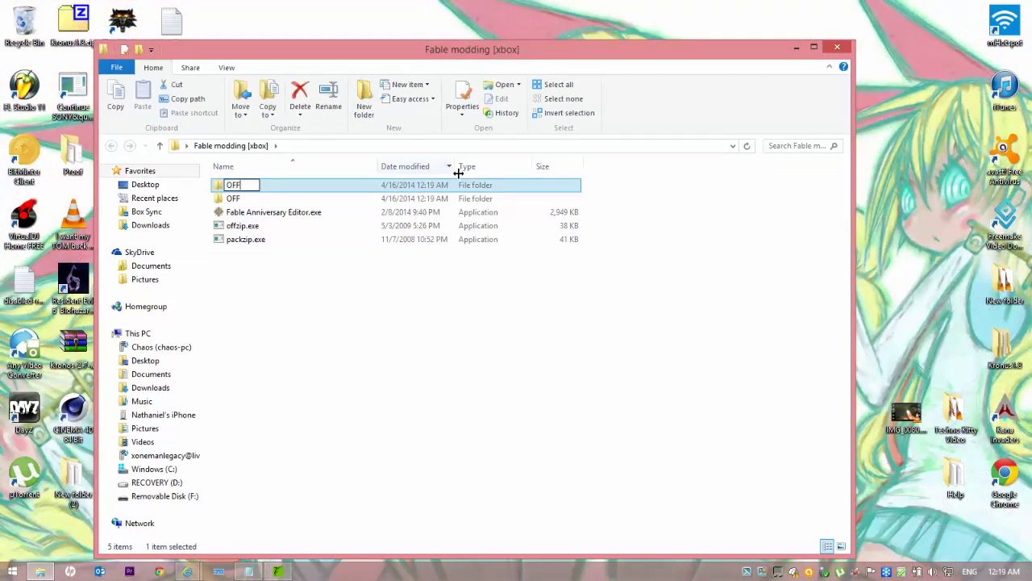
click(315, 202)
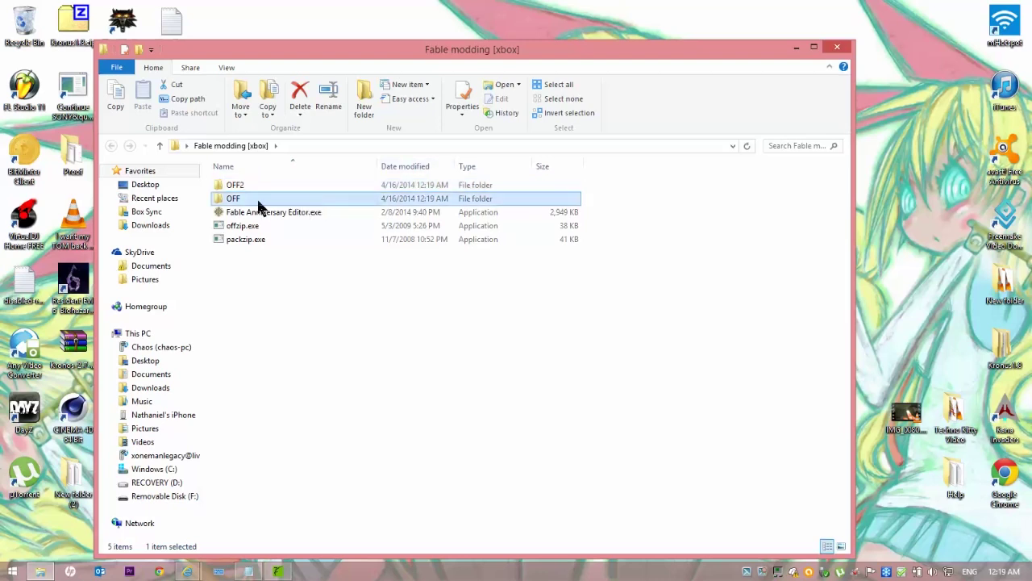
- Rename the OFF folder as OFF1 and create another new folder named Backup inside Fable modding [xbox]
click(336, 286)
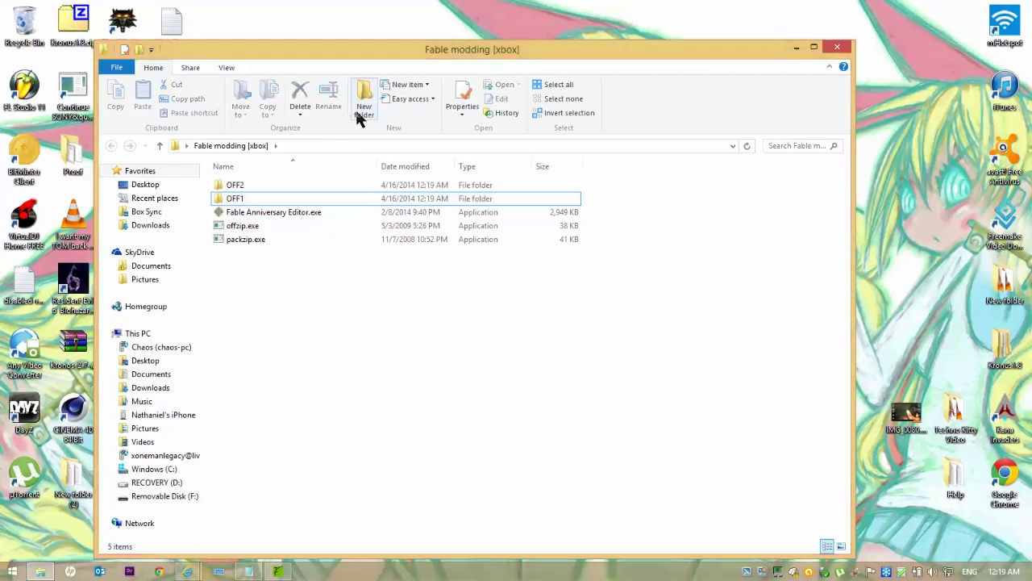
click(363, 109)
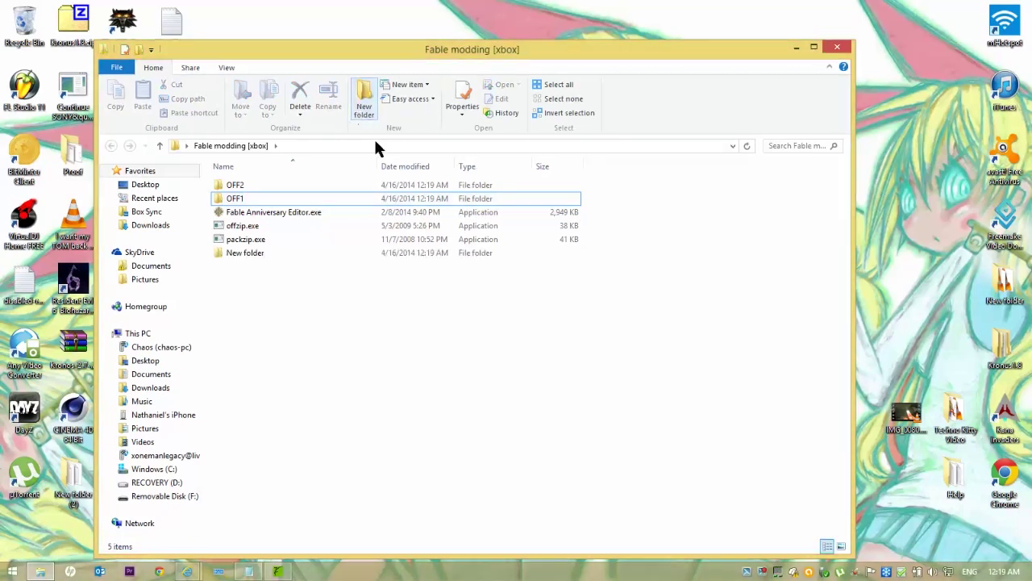
click(362, 332)
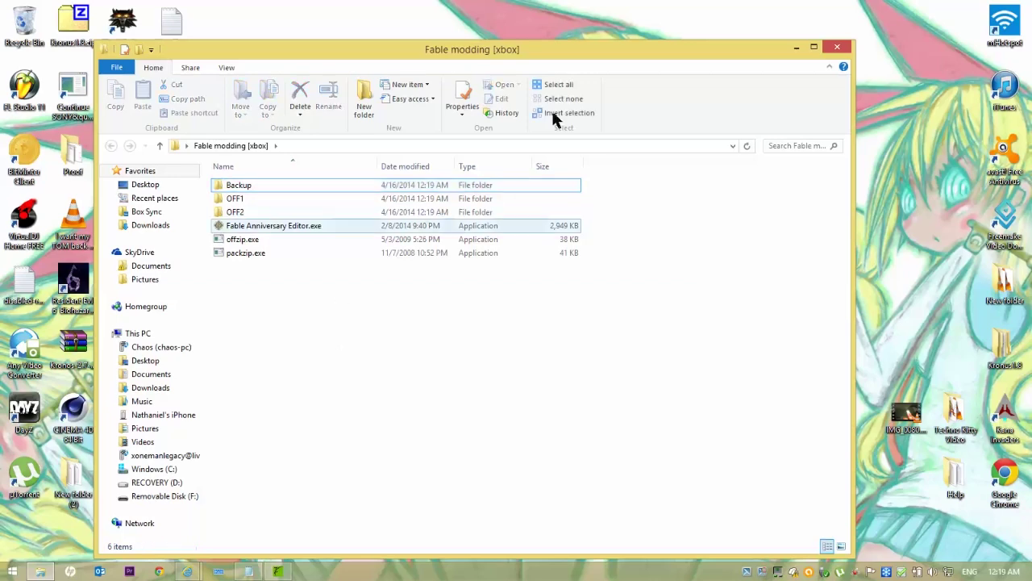
- Switch to Horizon and open the contents of the Hero1 Manual - Save1 package from the flash drive's Fable Anniversary saves
click(801, 48)
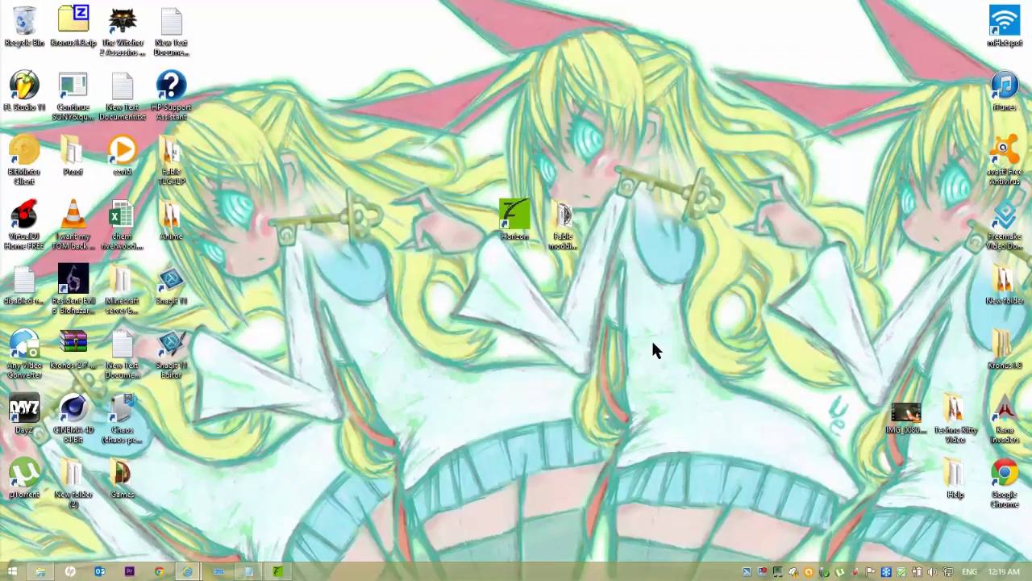
double_click(516, 234)
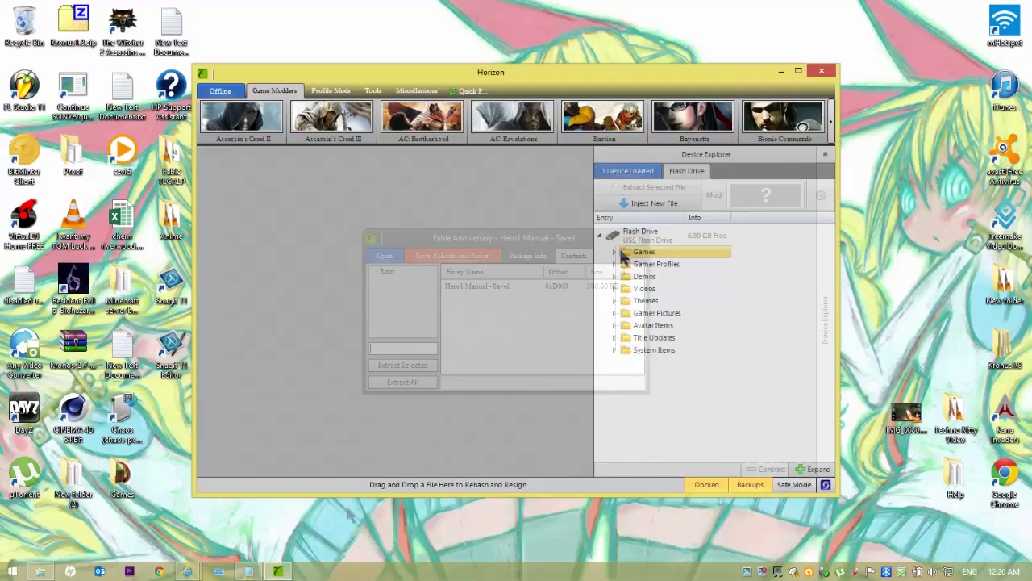
double_click(640, 254)
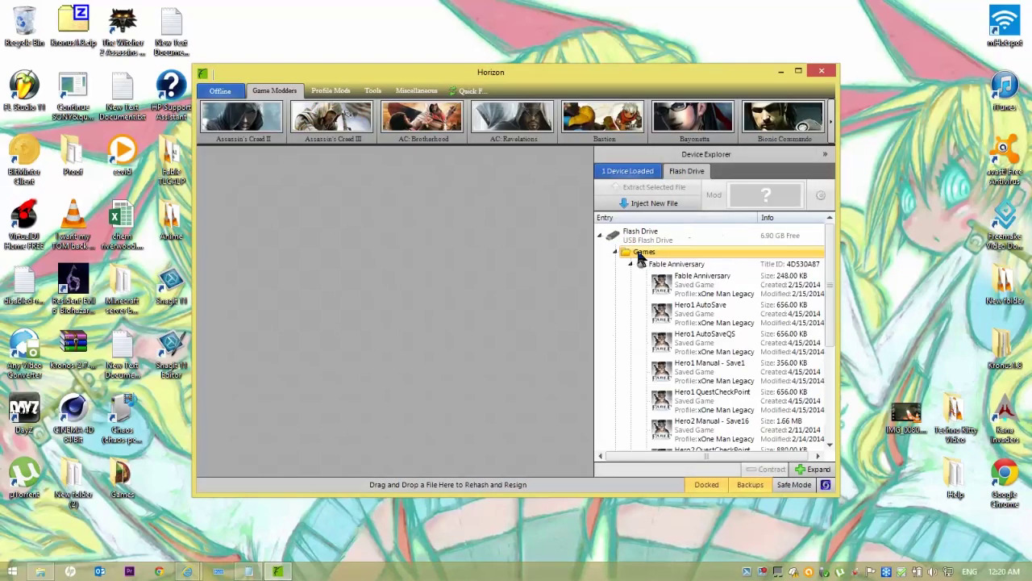
click(684, 360)
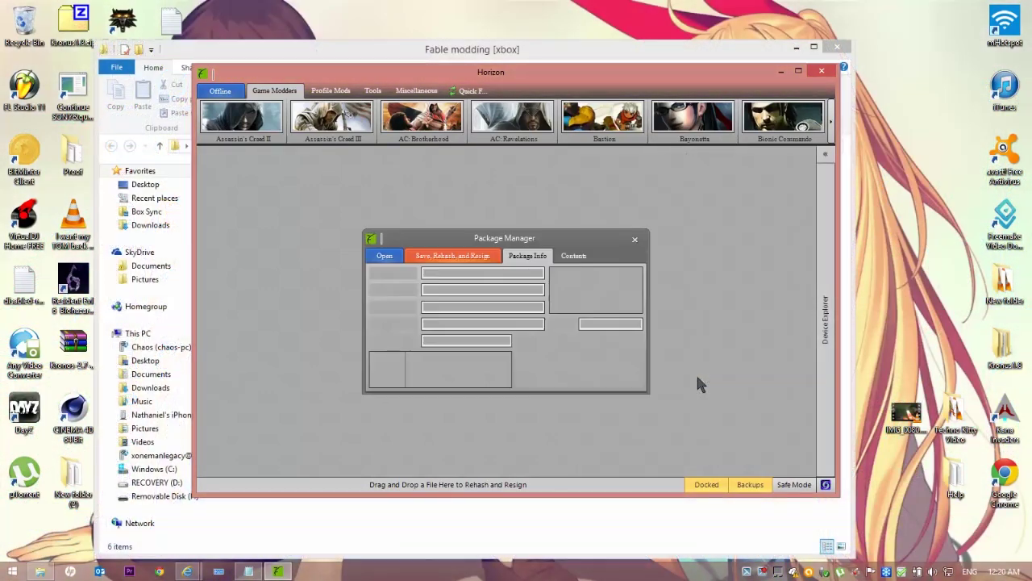
click(567, 258)
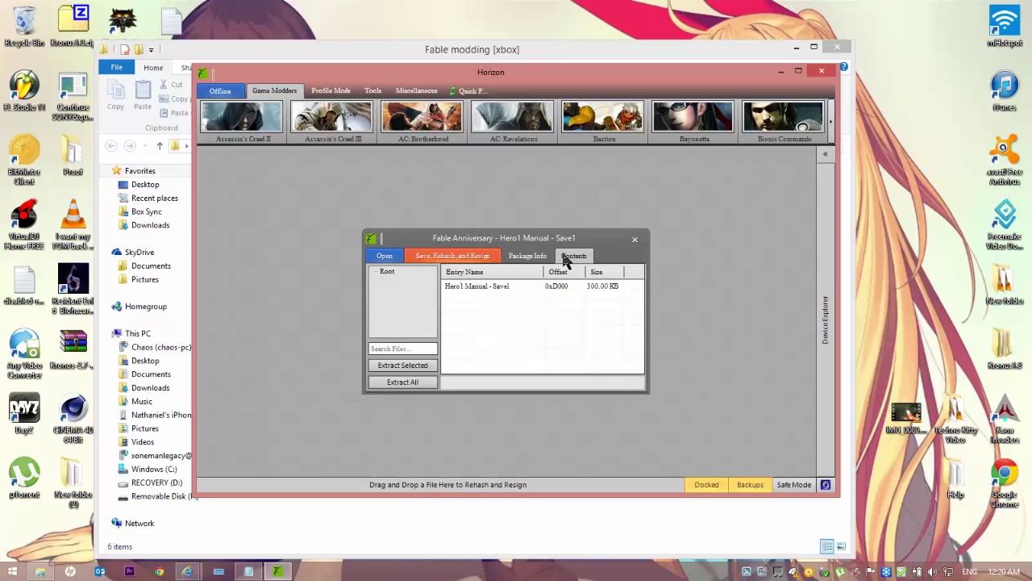
- Extract Hero1 Manual - Save1 from the package into the Fable modding [xbox] folder, keeping its name, and put Horizon away
click(494, 287)
right_click(493, 292)
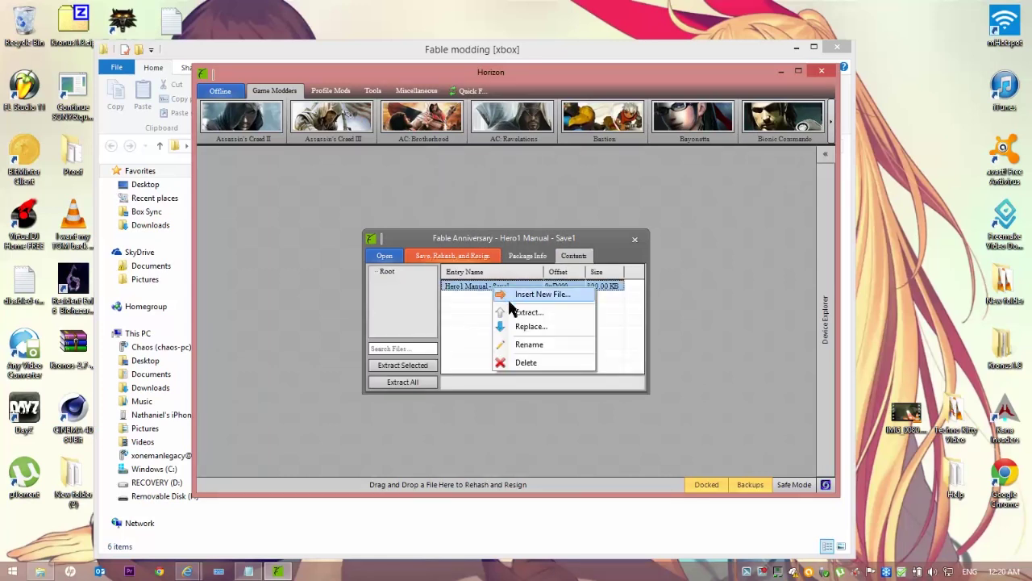
click(511, 310)
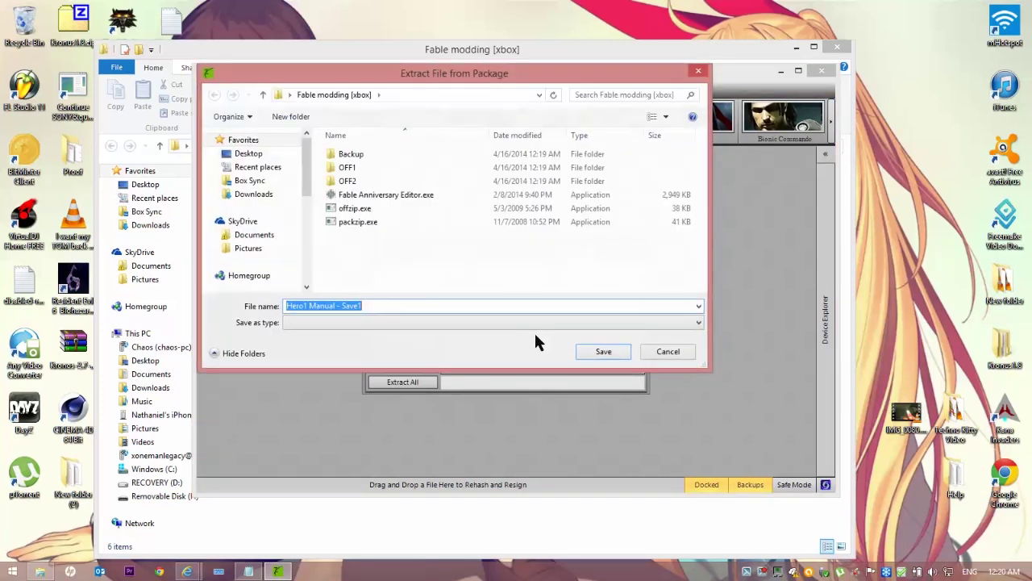
click(605, 351)
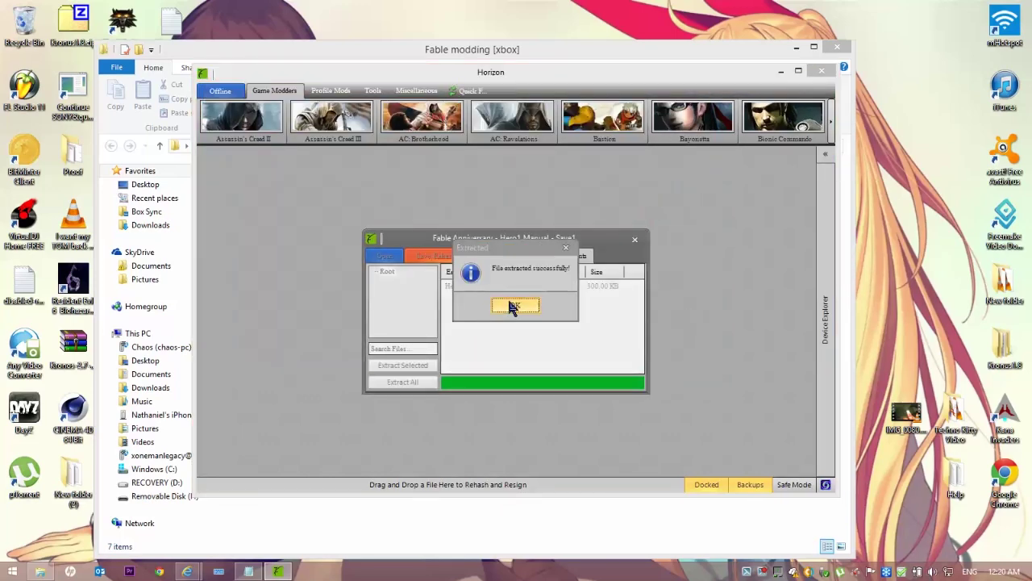
click(515, 305)
click(781, 71)
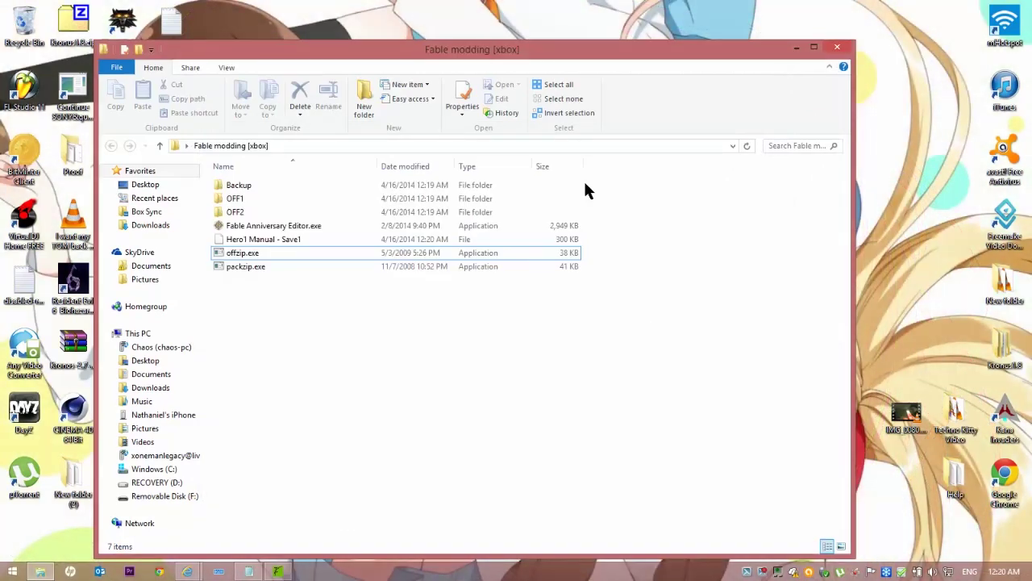
- Copy the extracted Hero1 Manual - Save1 file into the Backup folder and return to Fable modding [xbox]
click(271, 241)
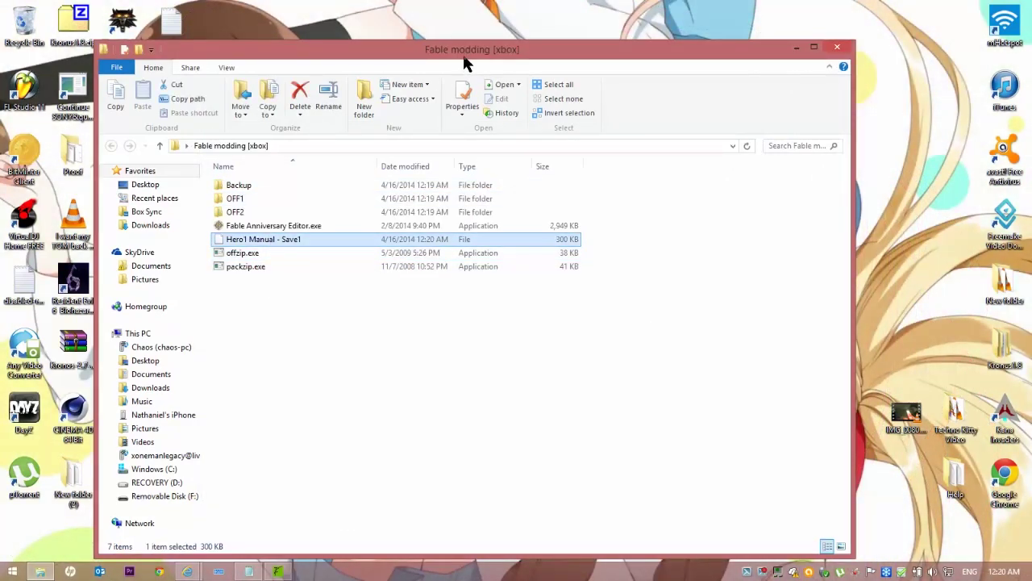
drag(486, 57, 595, 58)
click(401, 300)
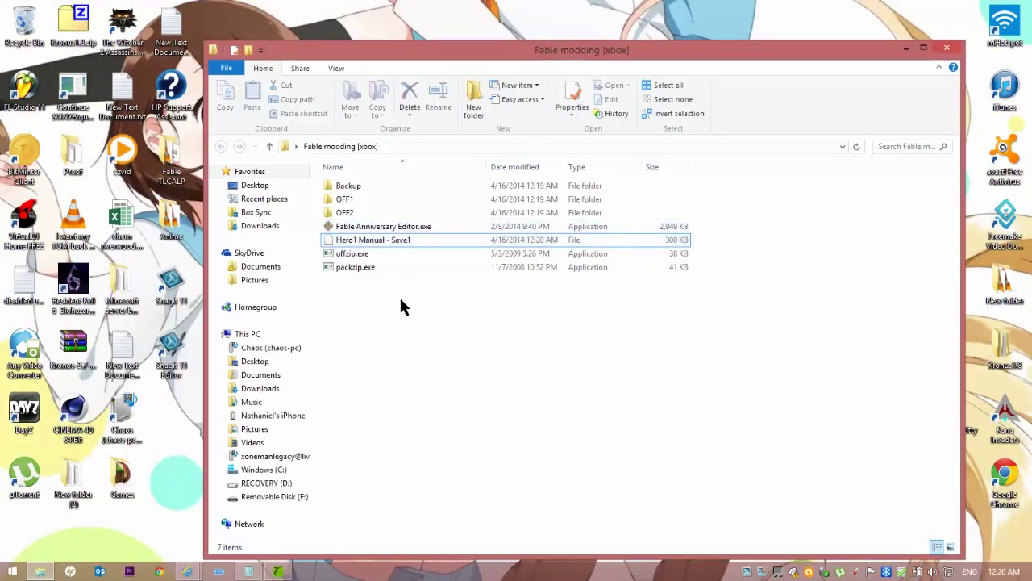
click(387, 238)
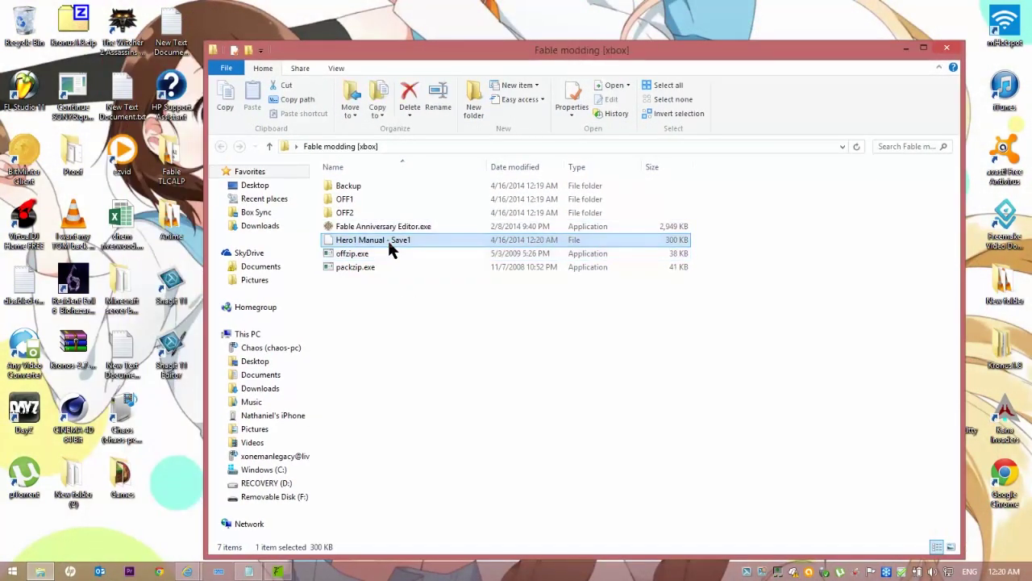
double_click(348, 187)
key(ctrl+v)
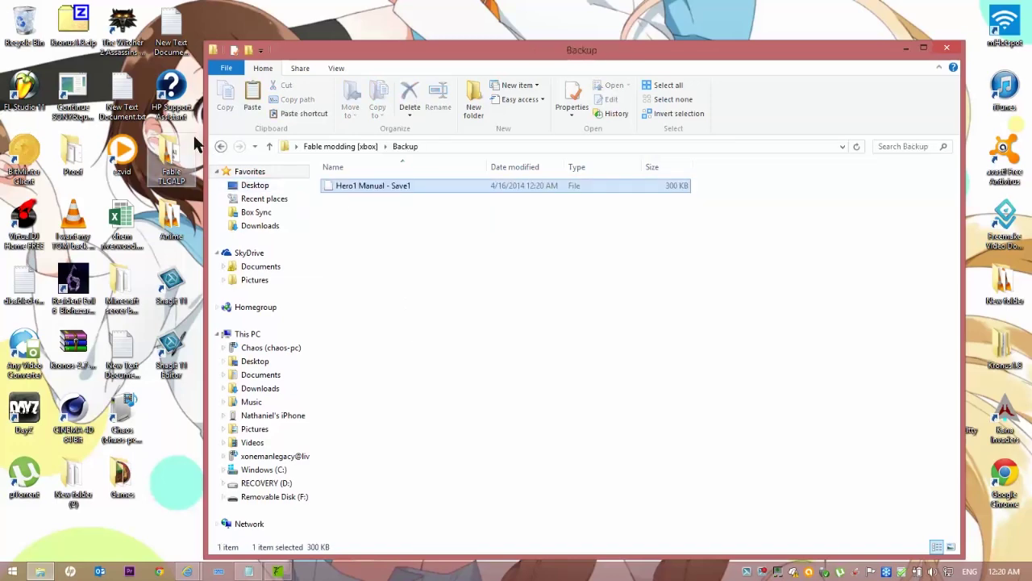
click(221, 146)
- Open a cmd command prompt and arrange it side by side with the Fable modding [xbox] folder window
drag(404, 55, 446, 40)
right_click(12, 571)
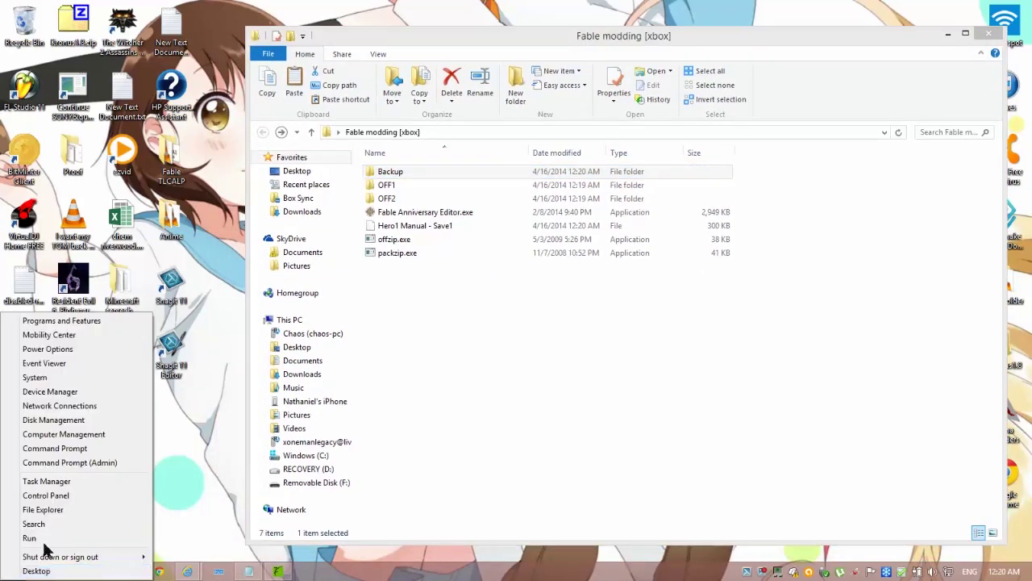
click(50, 538)
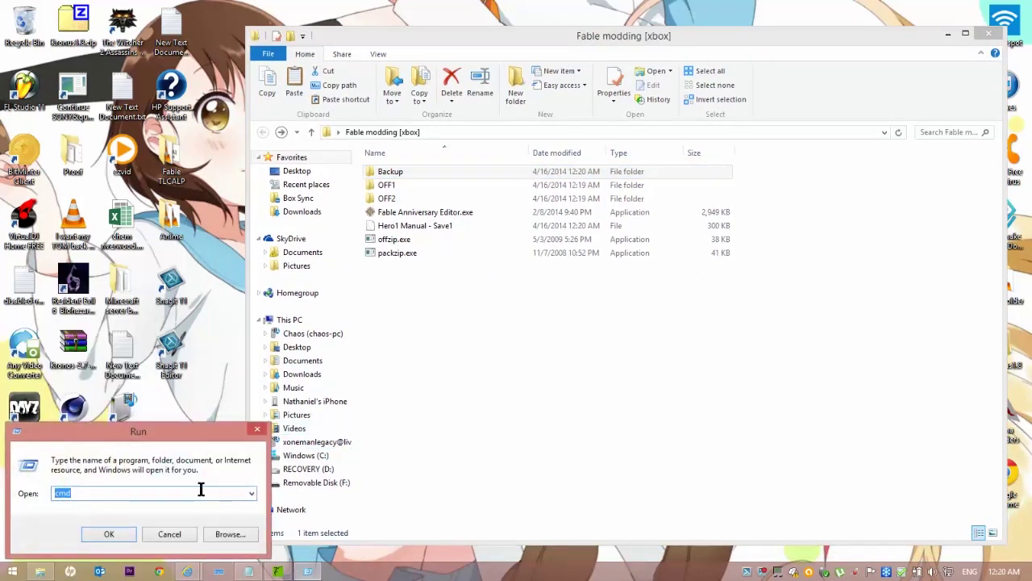
key(Return)
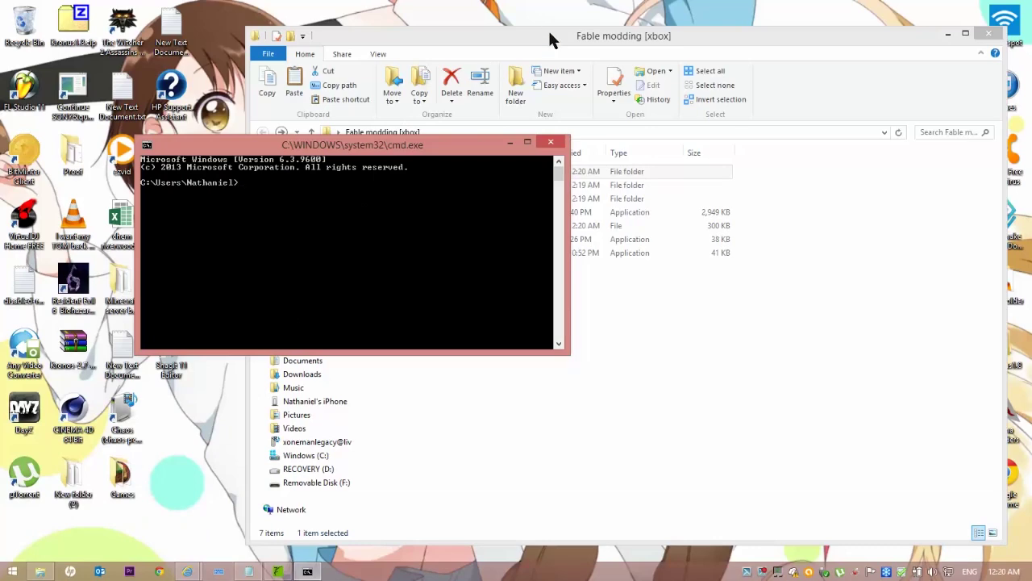
drag(550, 33, 821, 13)
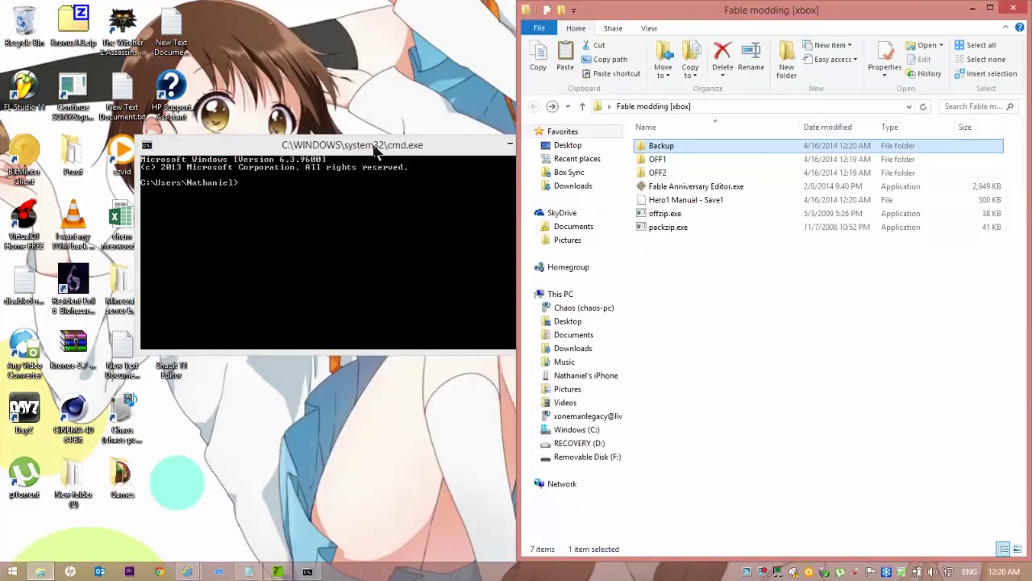
drag(449, 129, 363, 175)
- Run offzip.exe with -a on Hero1 Manual - Save1 in the command prompt, unpacking into the OFF1 folder from offset 0
click(663, 214)
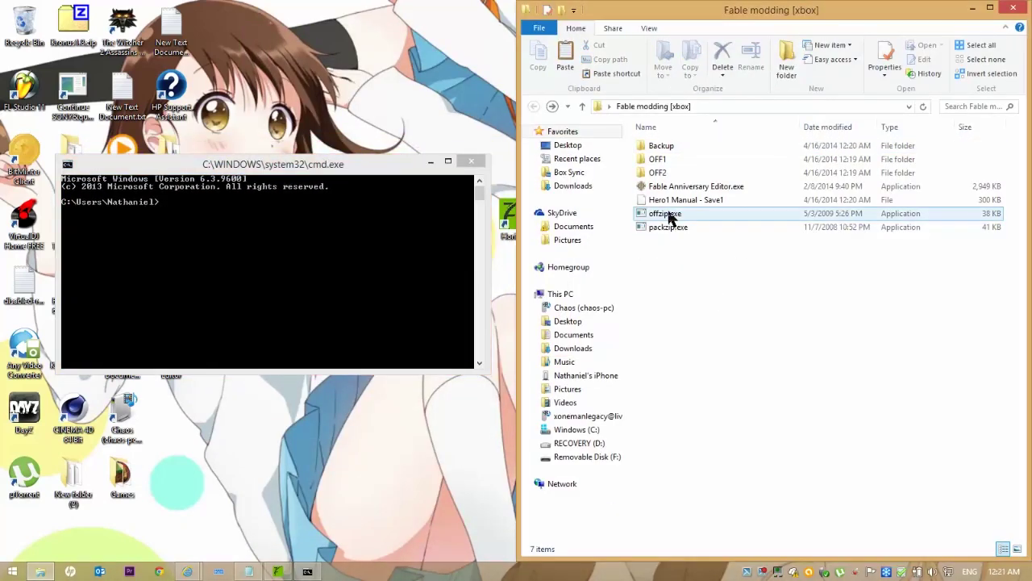
drag(650, 220, 314, 255)
click(361, 279)
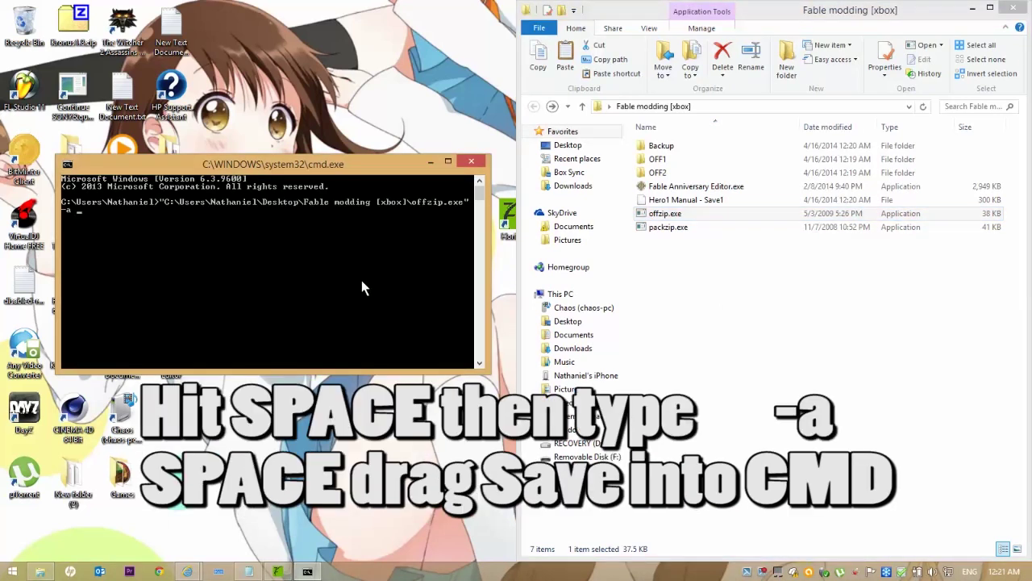
text(-a)
click(662, 204)
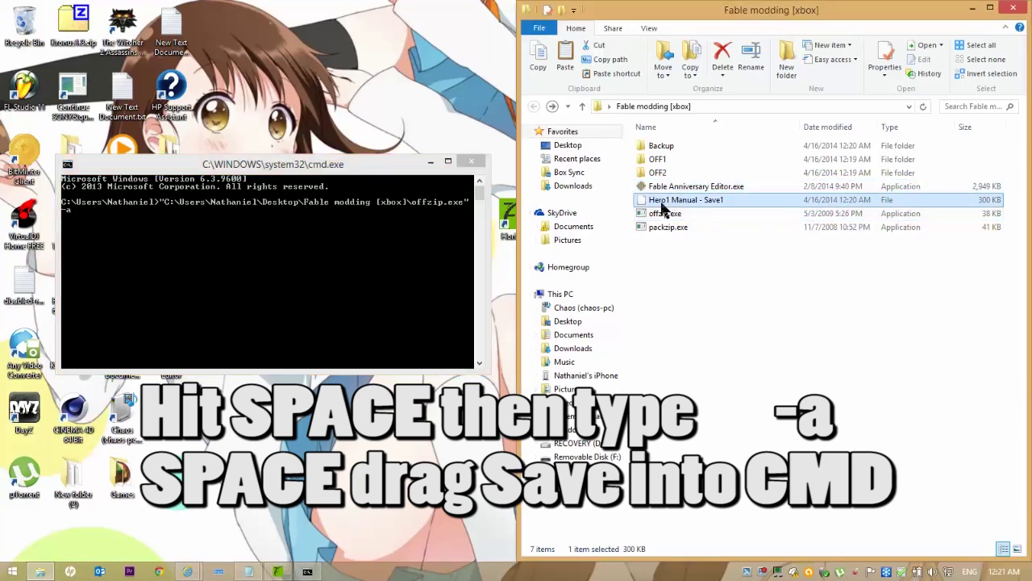
drag(662, 207, 325, 225)
click(377, 263)
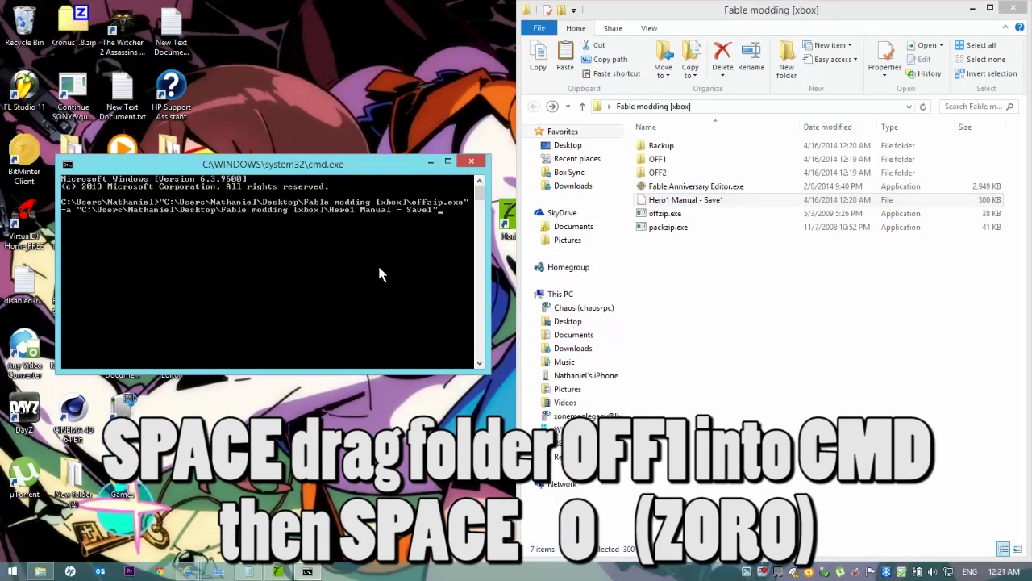
drag(658, 159, 426, 254)
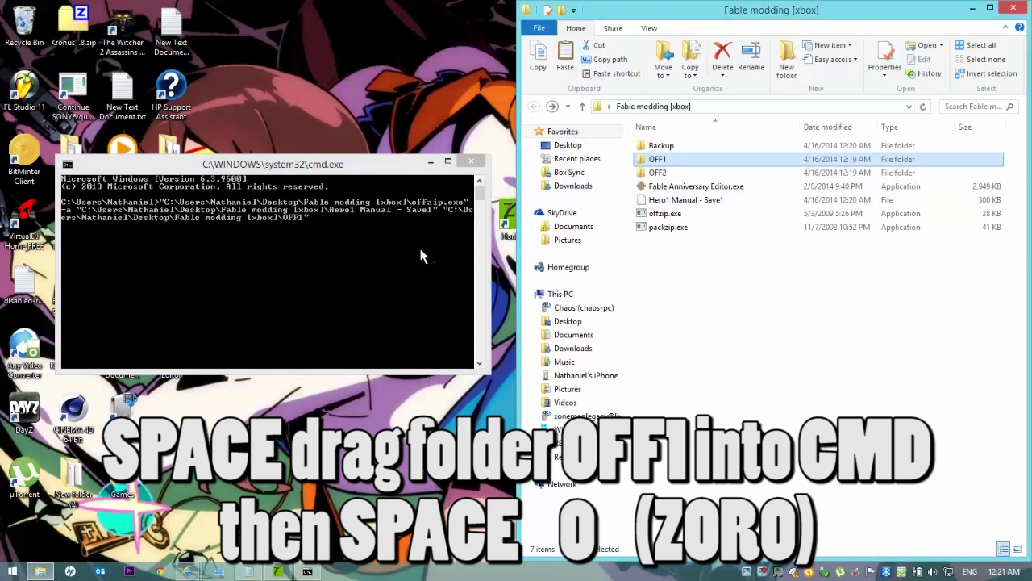
click(415, 242)
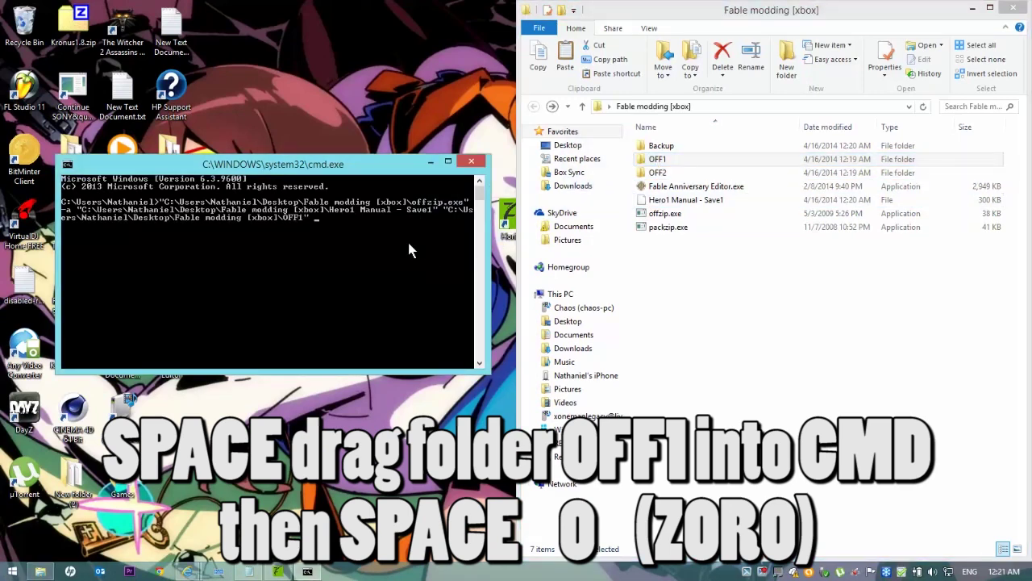
text(0)
key(Return)
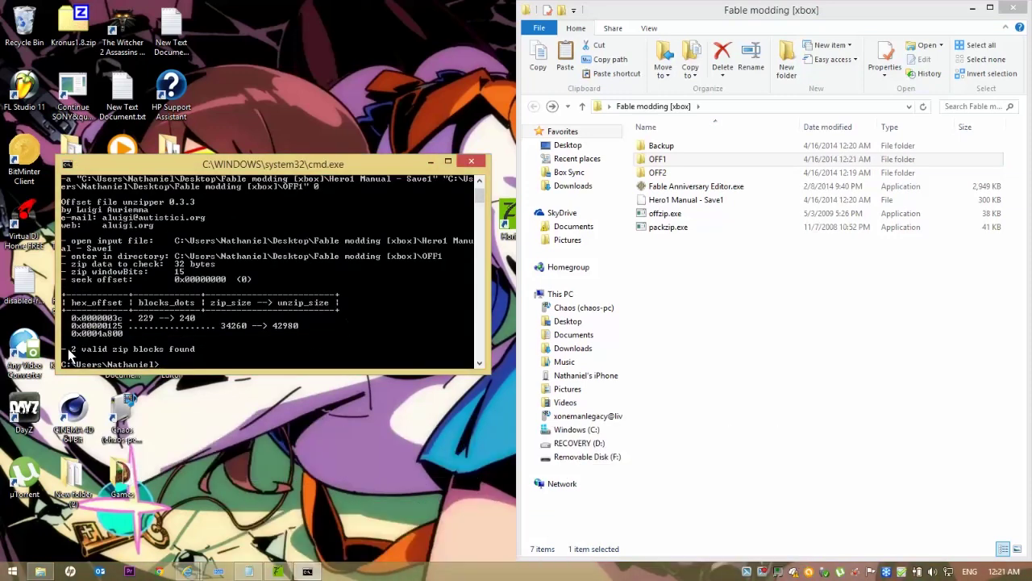
- Open the OFF1 folder and delete 0000003c.dat
double_click(657, 159)
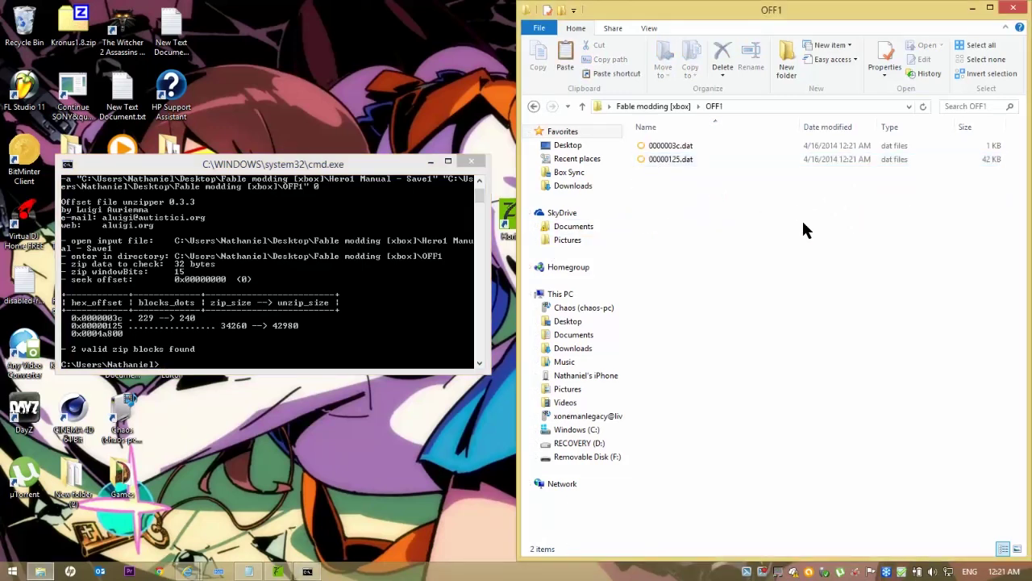
click(680, 147)
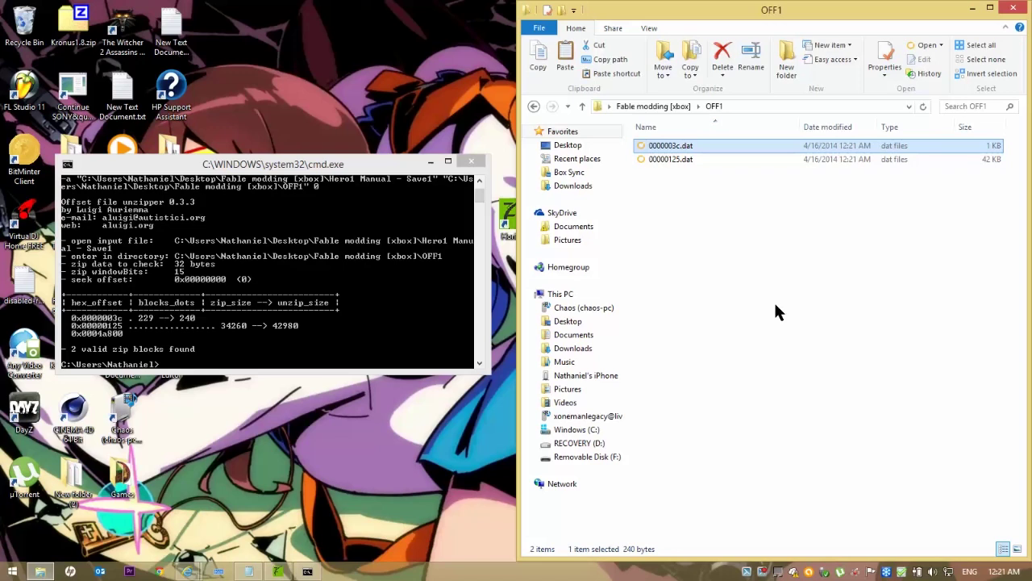
key(Delete)
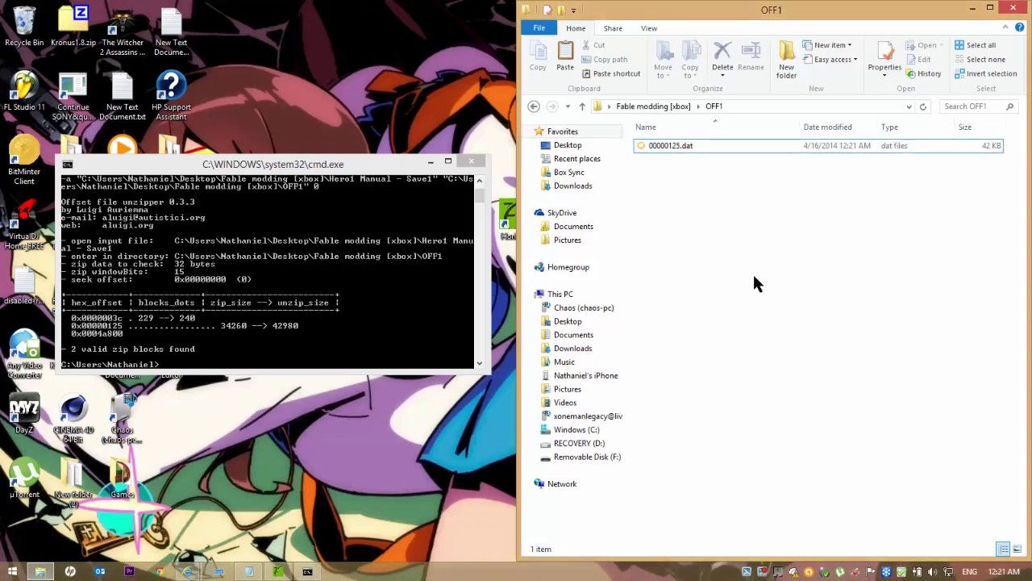
- Copy 00000125.dat from OFF1 into the main Fable modding [xbox] folder
click(675, 146)
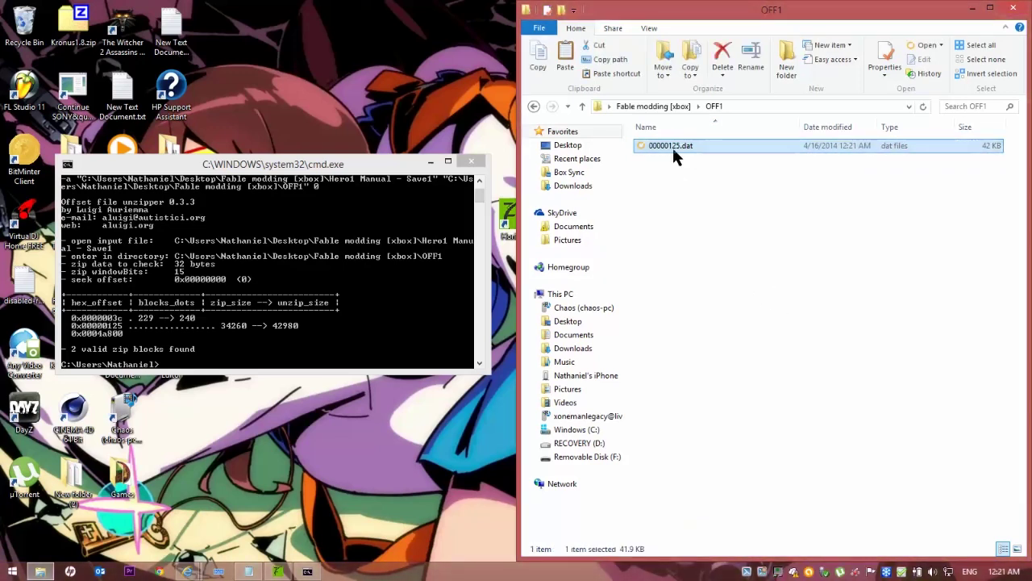
click(533, 109)
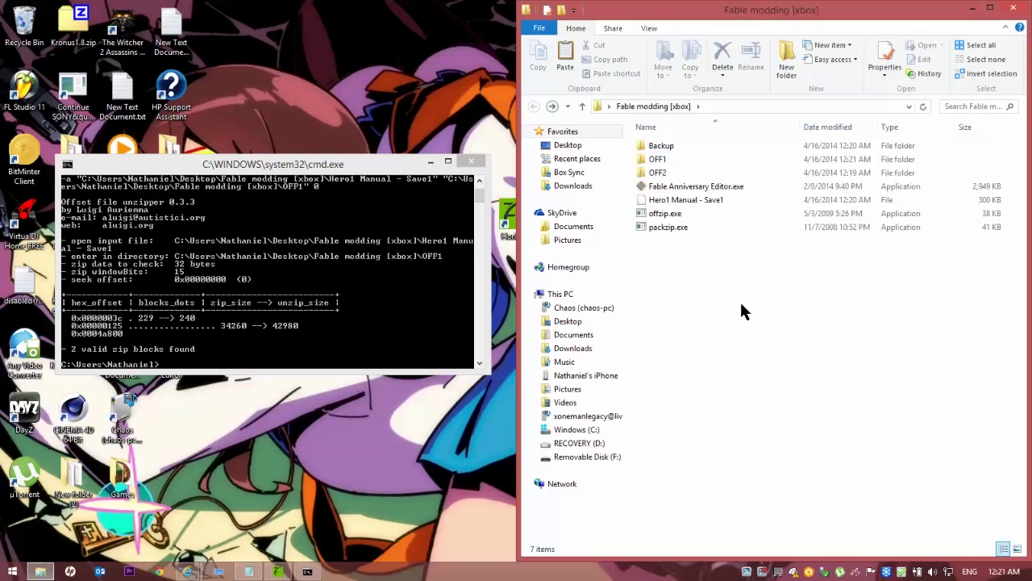
key(ctrl+v)
click(730, 294)
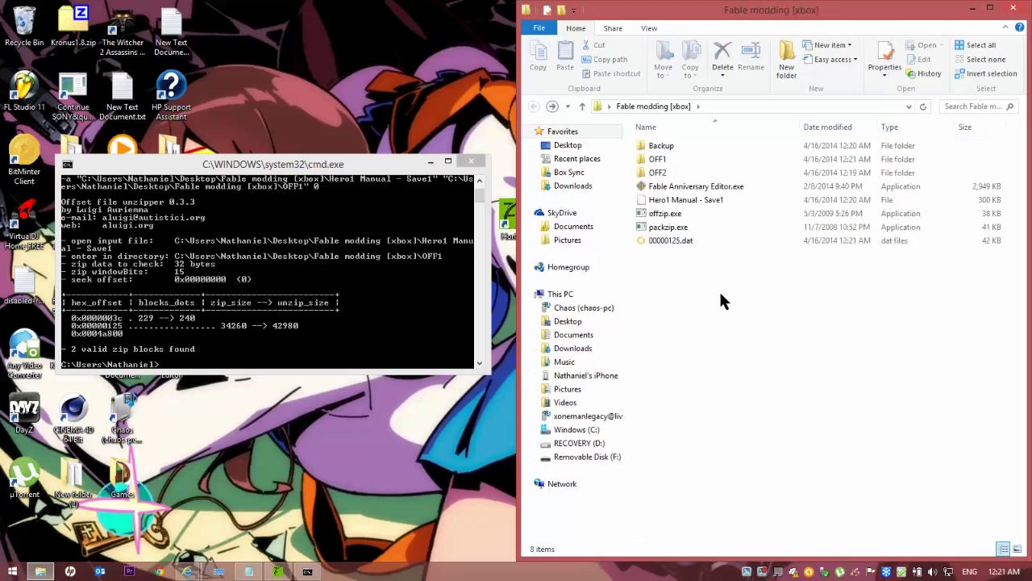
- Run offzip.exe with -a on the main folder's 00000125.dat in the command prompt, unpacking into the OFF2 folder from offset 0
click(687, 240)
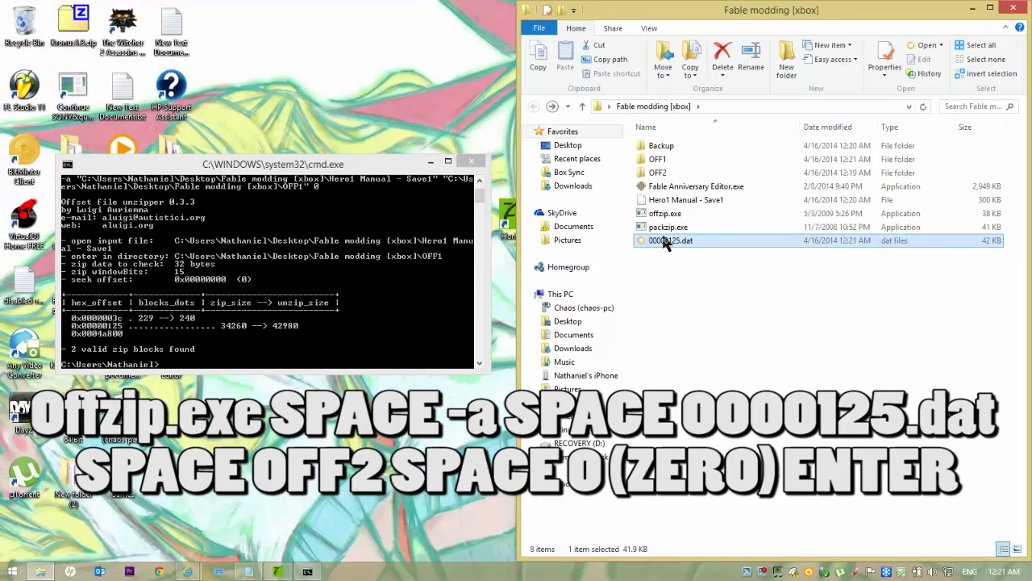
click(663, 215)
drag(664, 216, 302, 328)
click(471, 357)
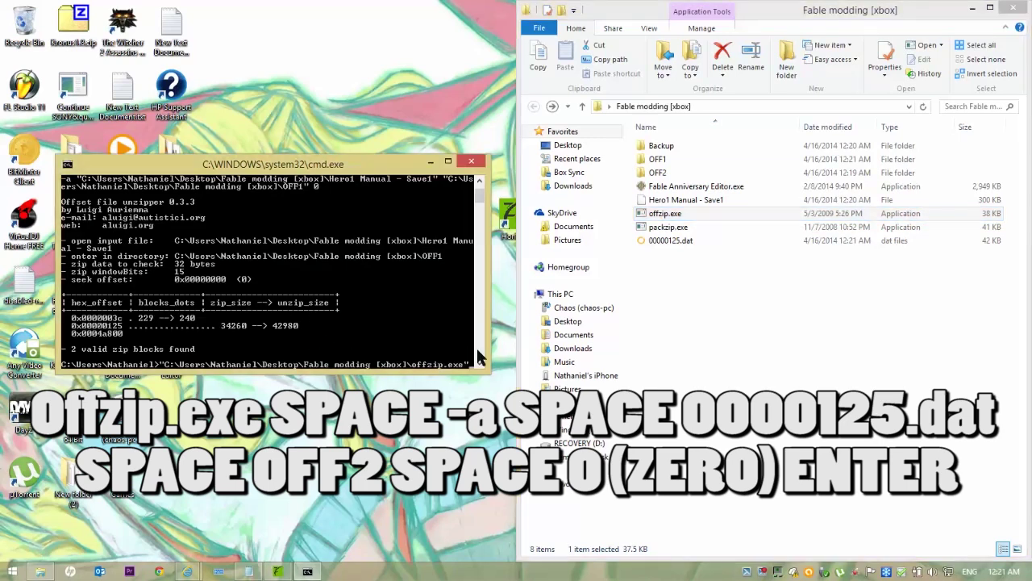
click(480, 354)
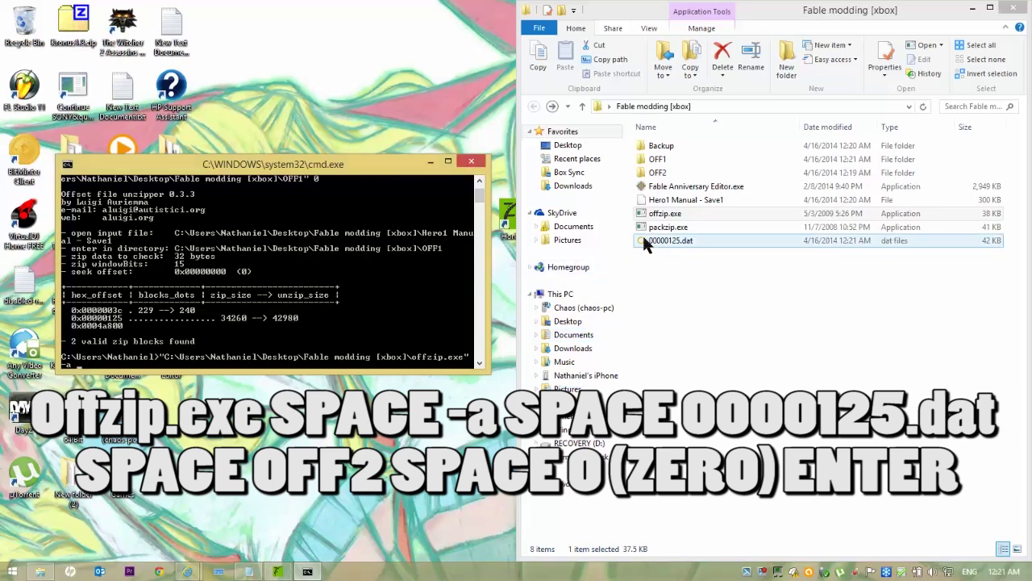
drag(645, 239, 349, 321)
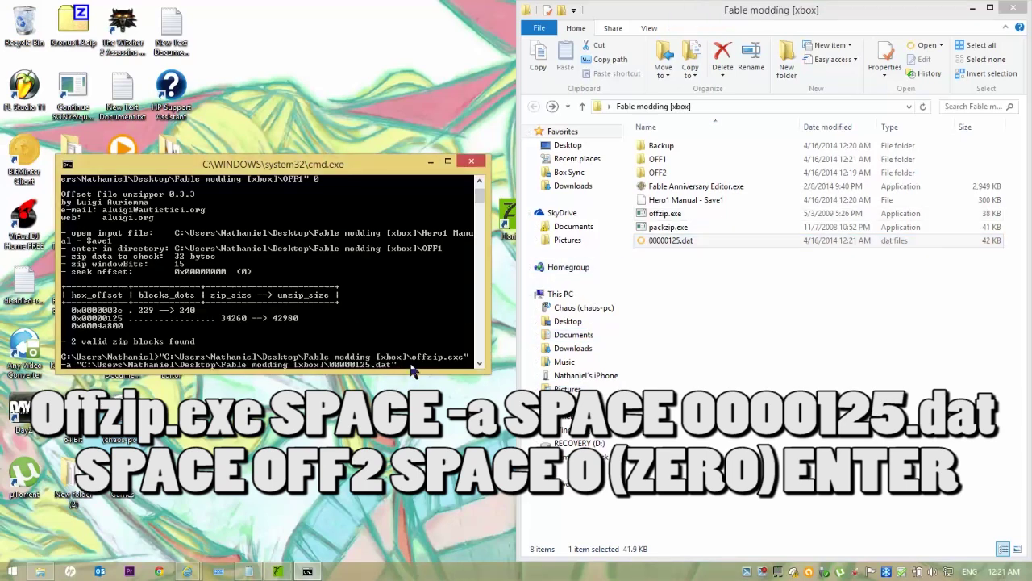
click(650, 171)
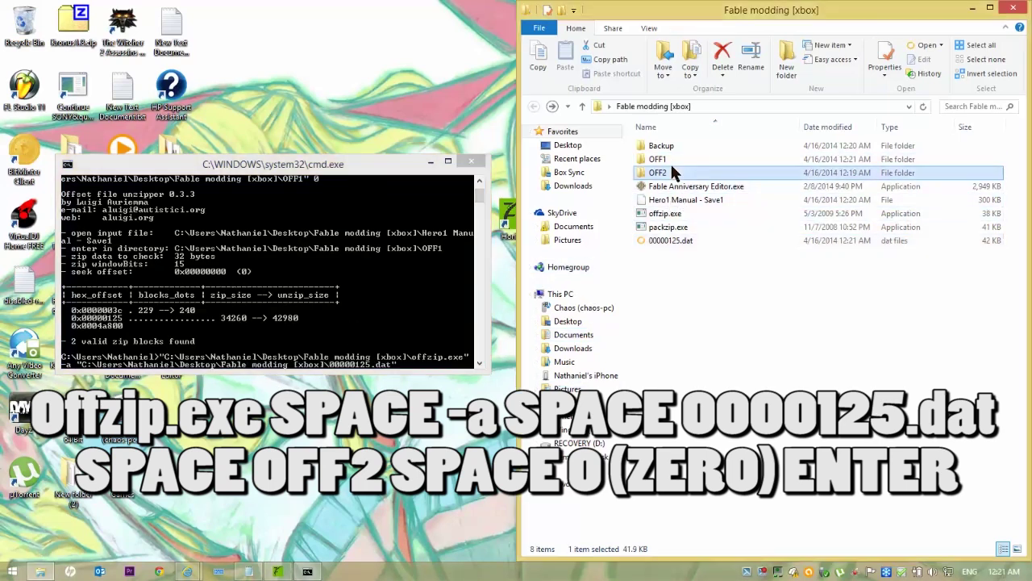
drag(650, 179, 416, 342)
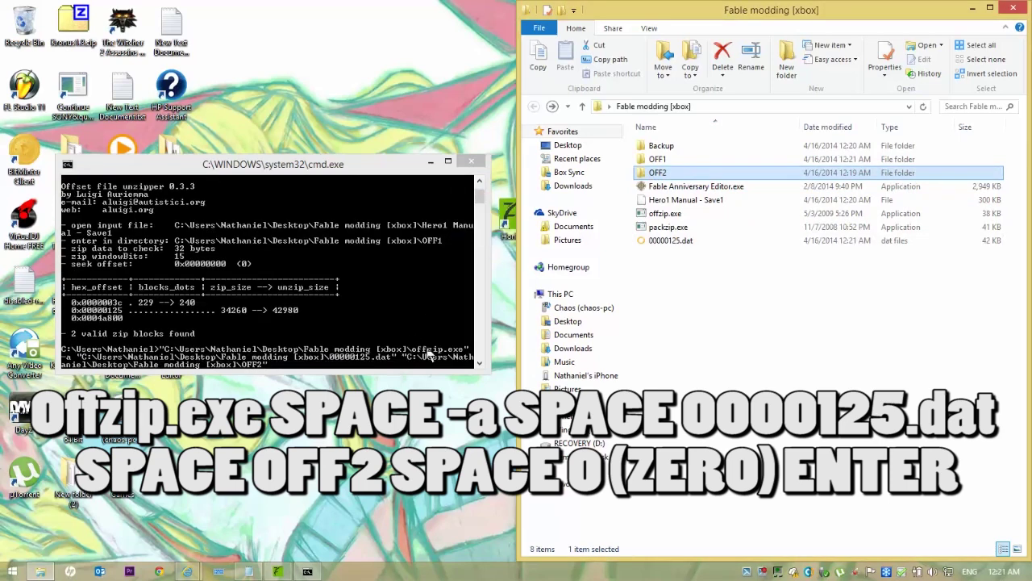
click(390, 360)
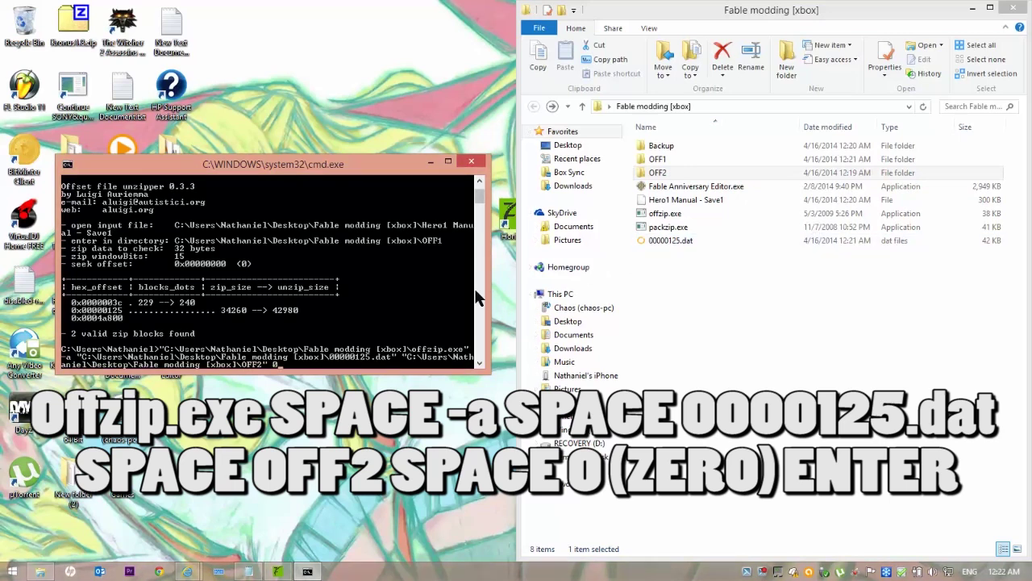
text(0)
key(Return)
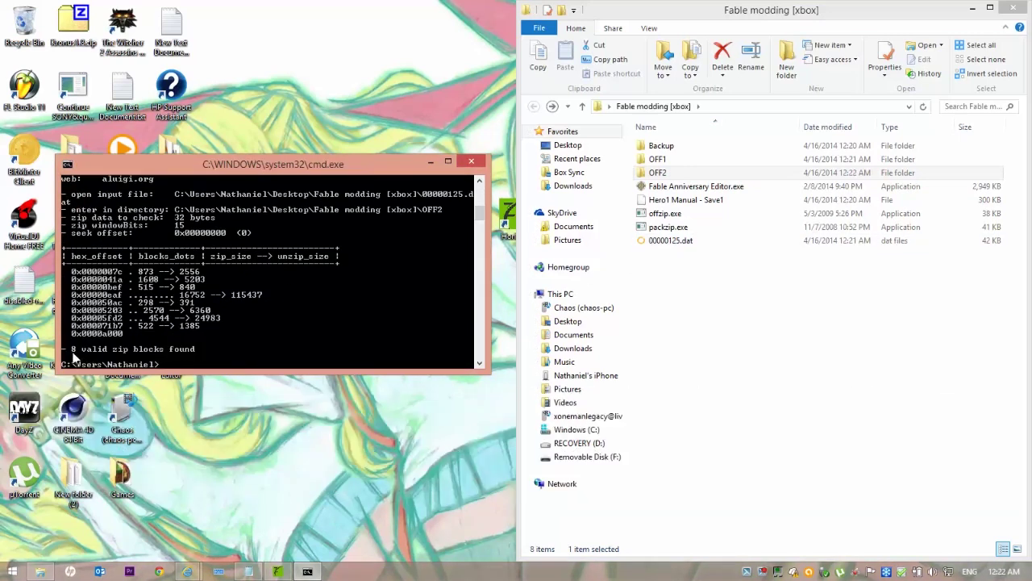
- Look at the unpacked files in the OFF2 folder, particularly 00000eaf.dat, and return to the Fable modding [xbox] folder
double_click(660, 174)
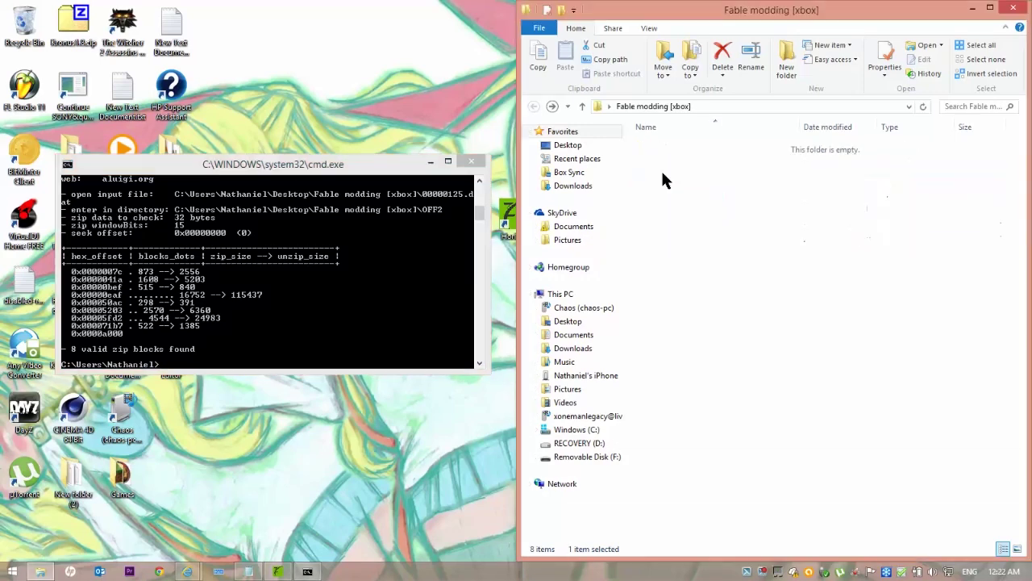
click(783, 159)
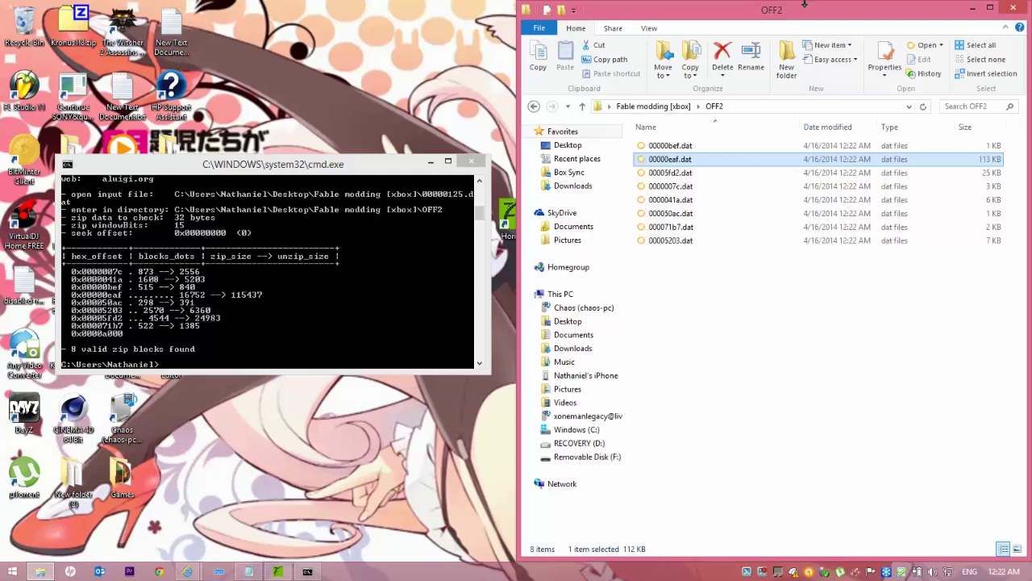
key(alt)
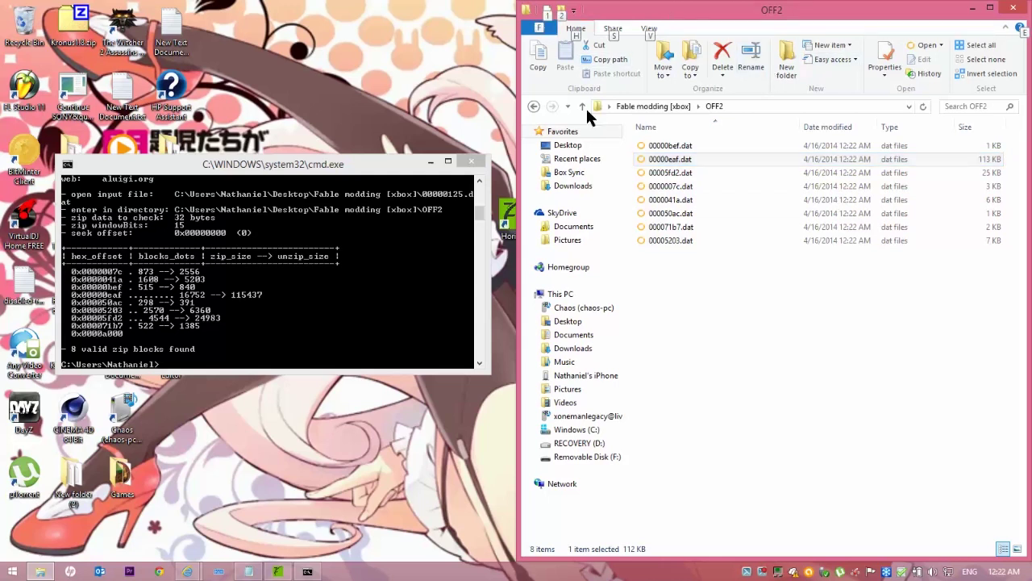
click(534, 107)
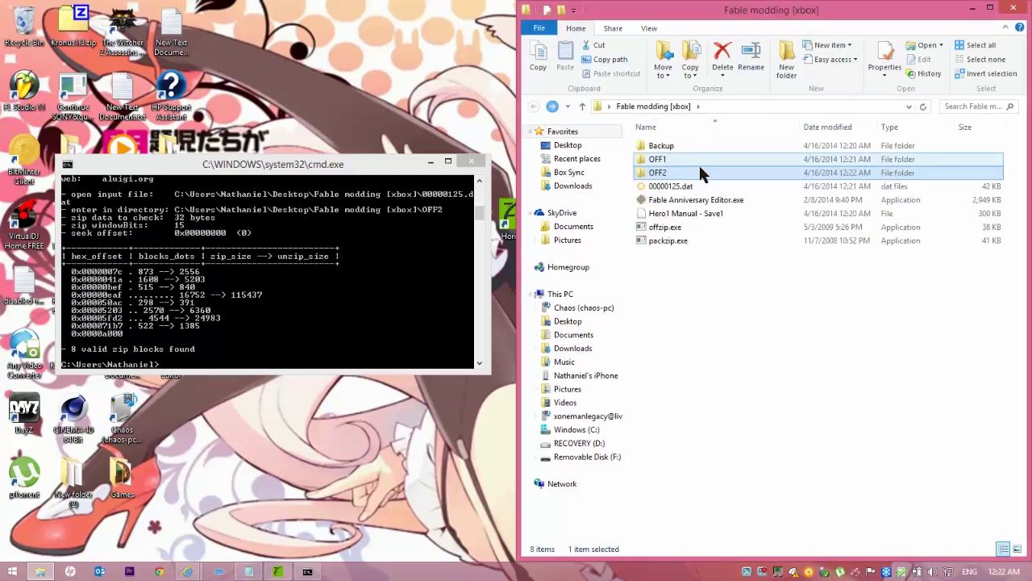
- Launch Fable Anniversary Editor.exe and allow it to run despite the SmartScreen block
double_click(691, 201)
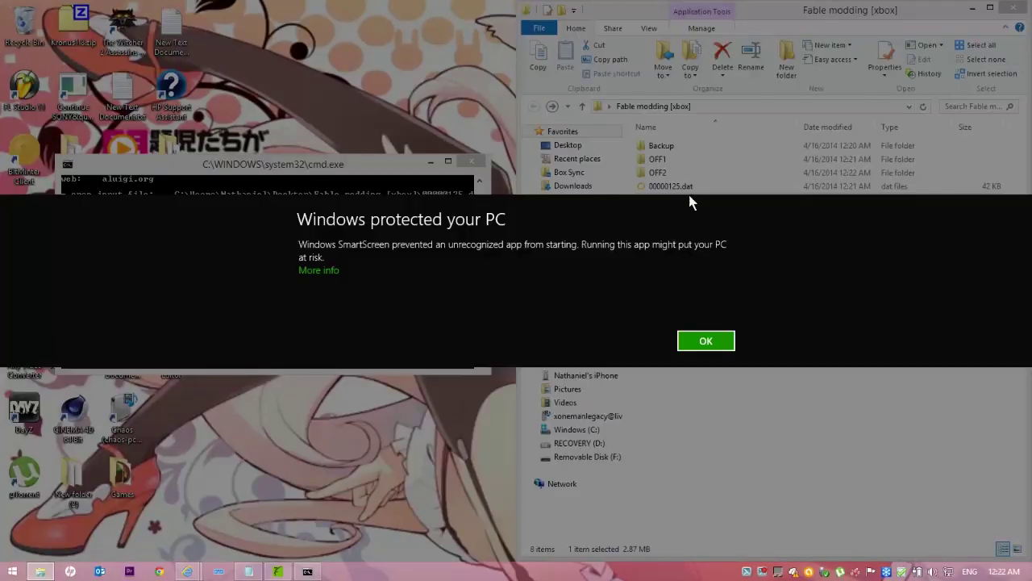
click(331, 270)
click(607, 341)
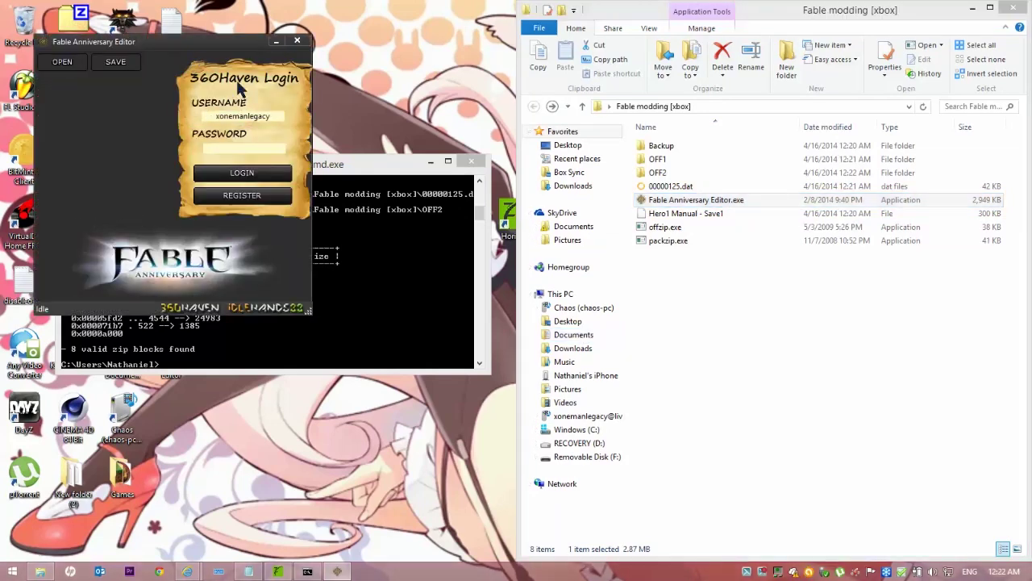
- Log in to 360Haven with the account password and open 00000eaf.dat from the OFF2 folder in the editor
drag(199, 40, 292, 146)
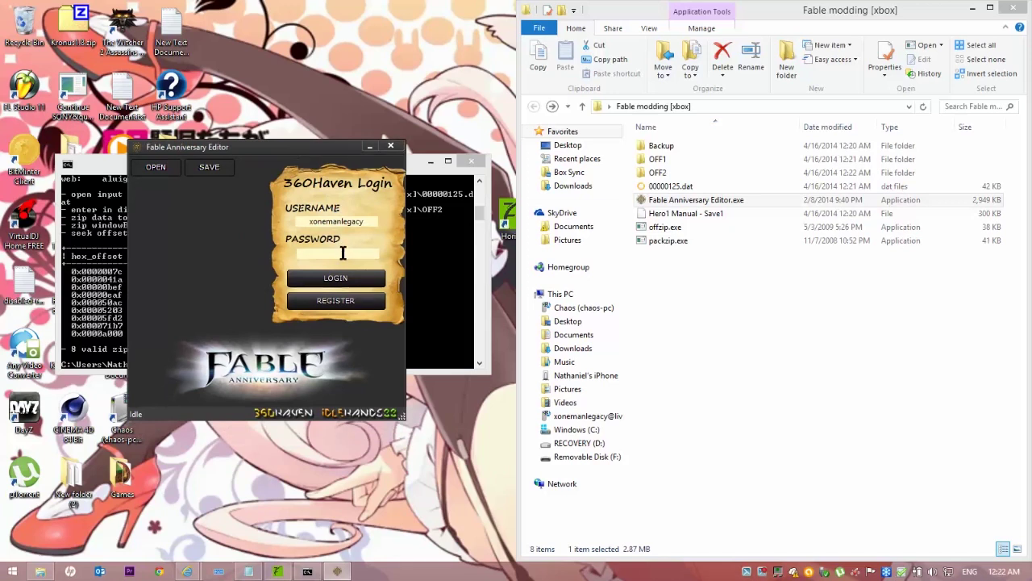
text(•••••••)
click(335, 278)
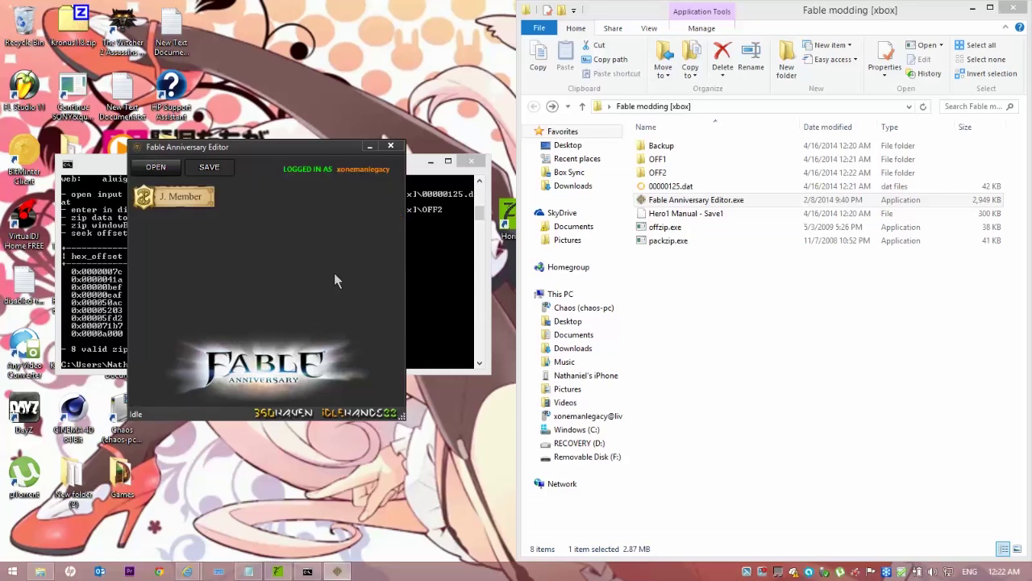
click(151, 168)
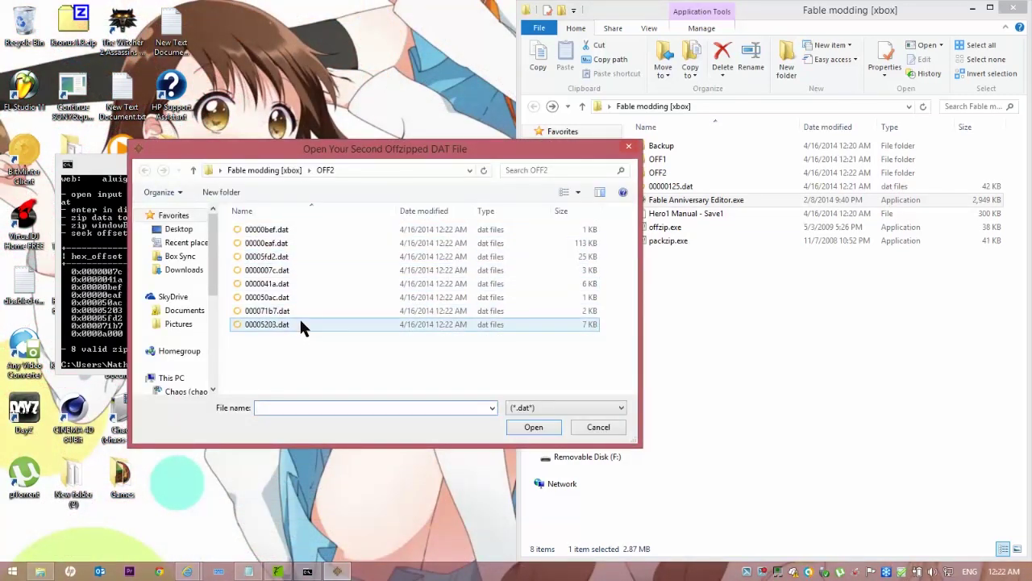
double_click(315, 239)
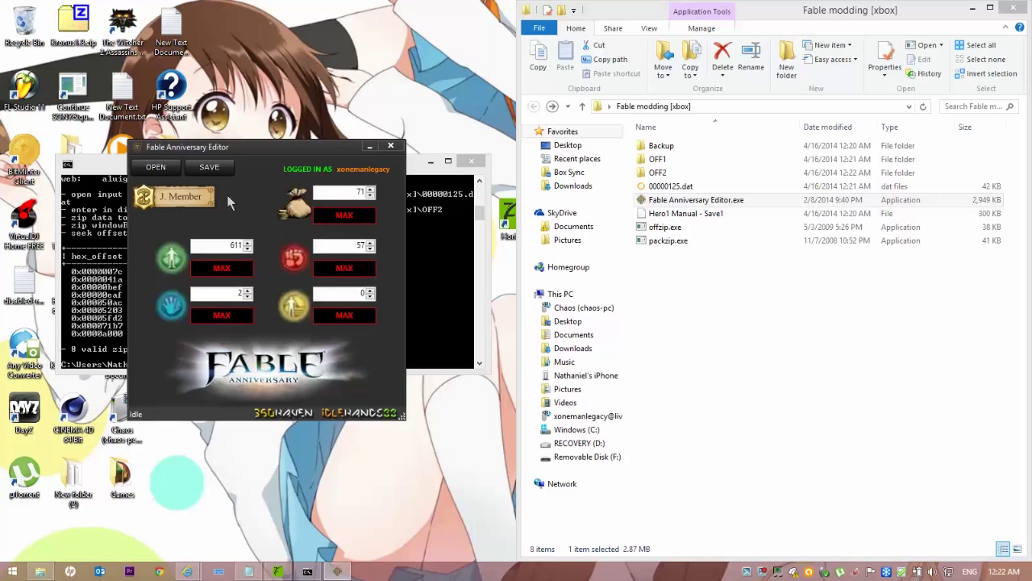
- Max out the gold and all four experience values, and save the edited file before closing the editor
click(236, 270)
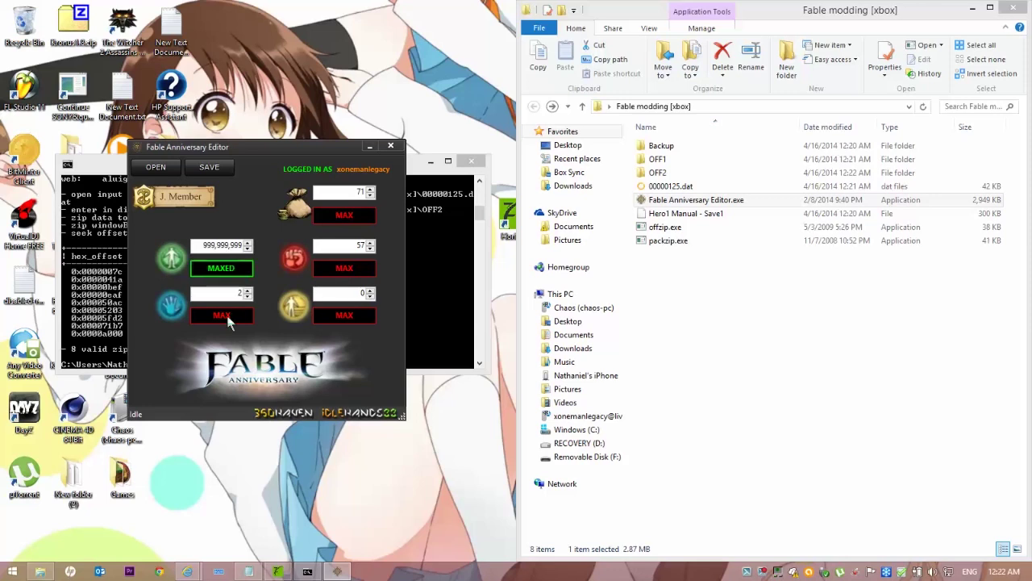
click(228, 320)
click(331, 323)
click(342, 275)
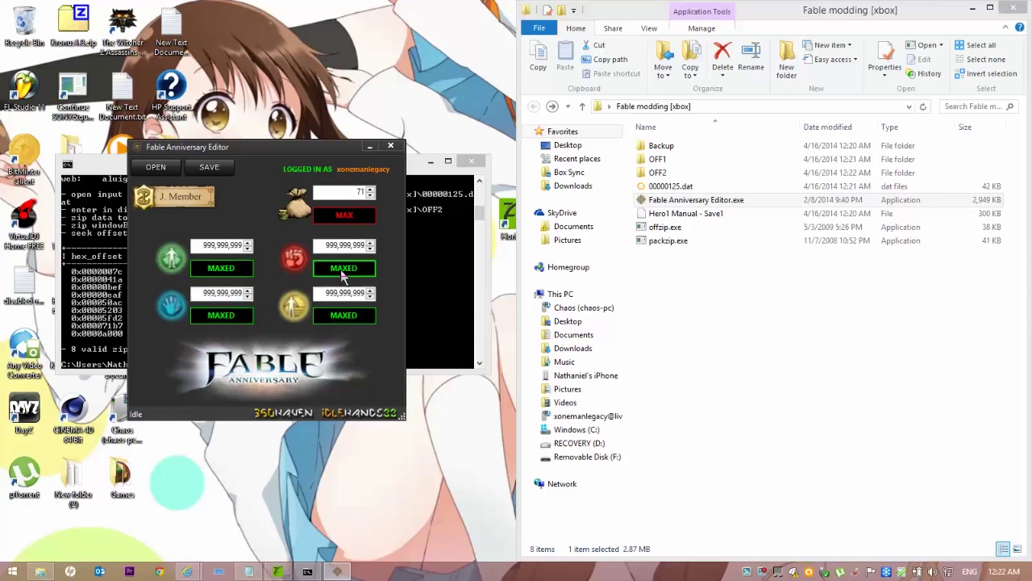
click(344, 222)
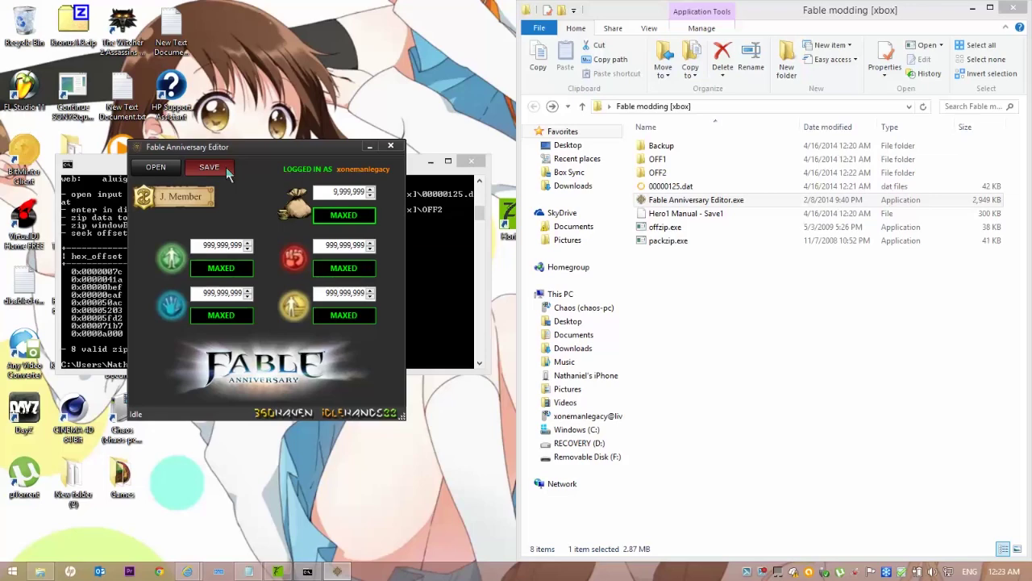
click(228, 171)
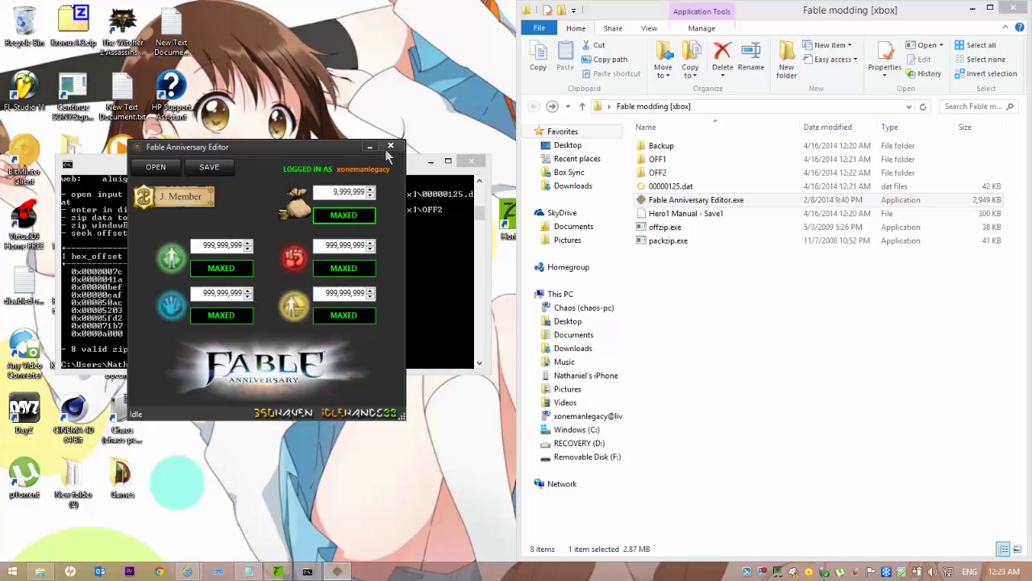
click(390, 146)
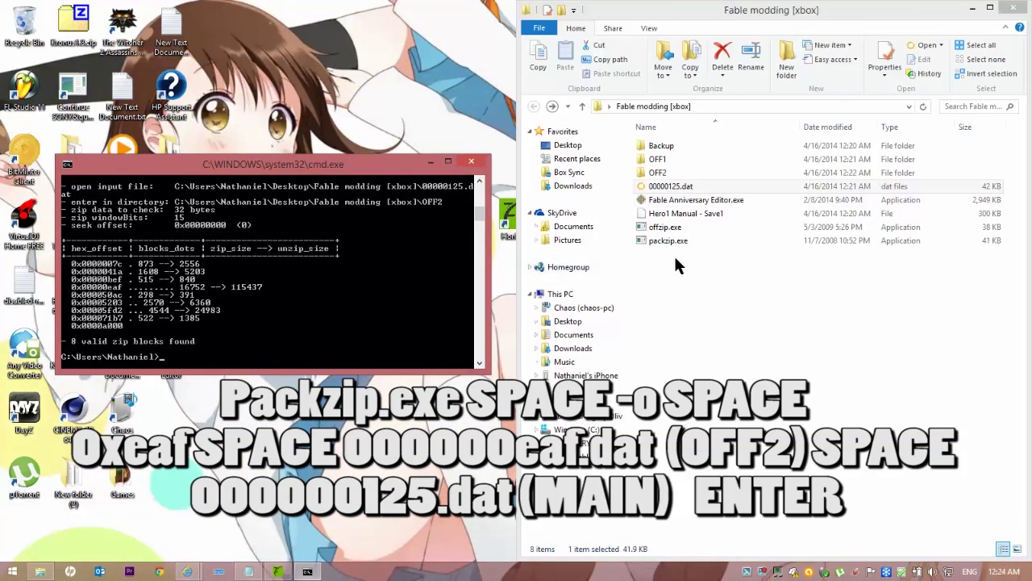
- Run packzip.exe with -o 0xeaf in the command prompt, packing OFF2's 00000eaf.dat into the main folder's 00000125.dat
drag(668, 240, 326, 334)
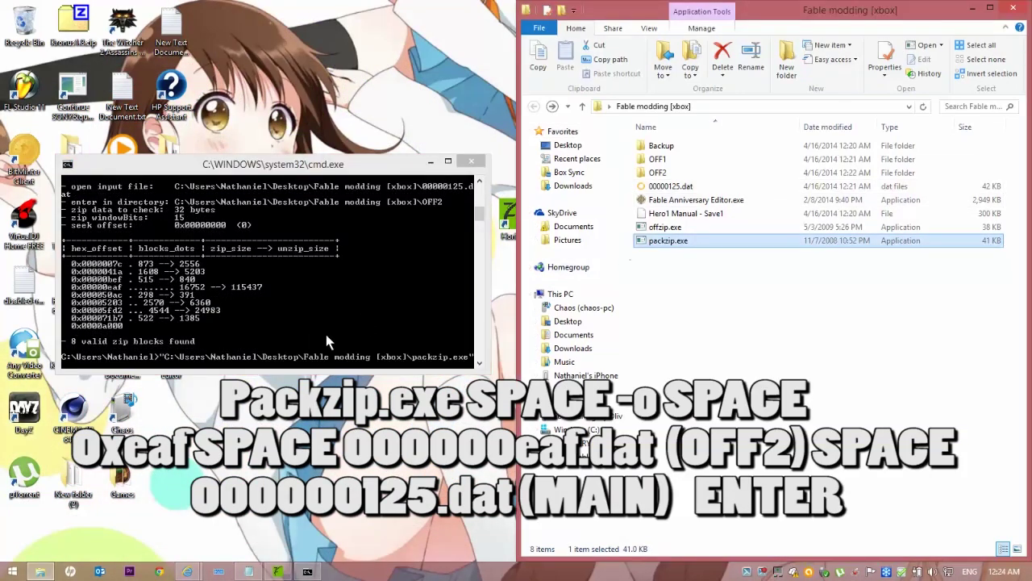
click(358, 339)
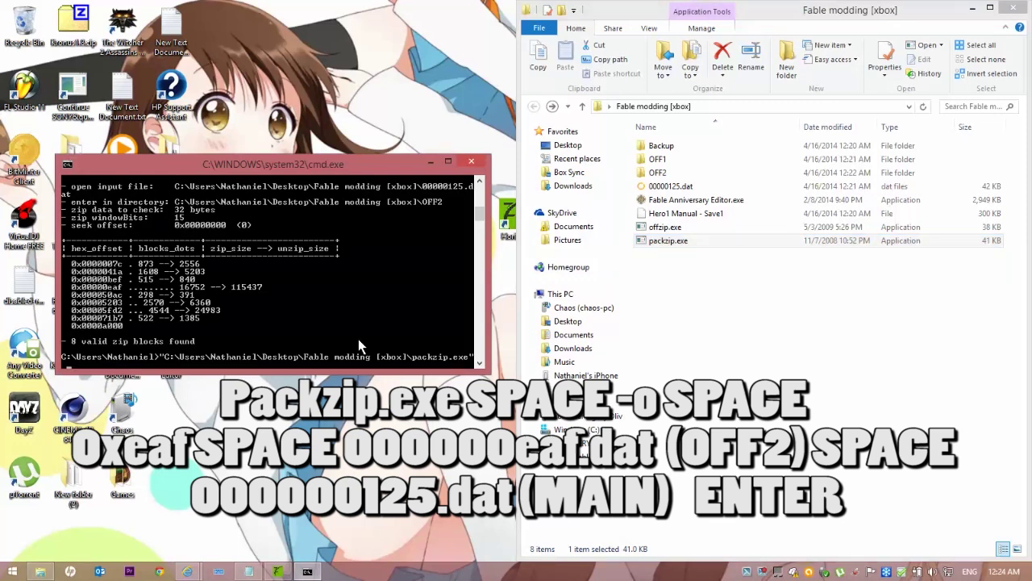
text(-o)
double_click(675, 174)
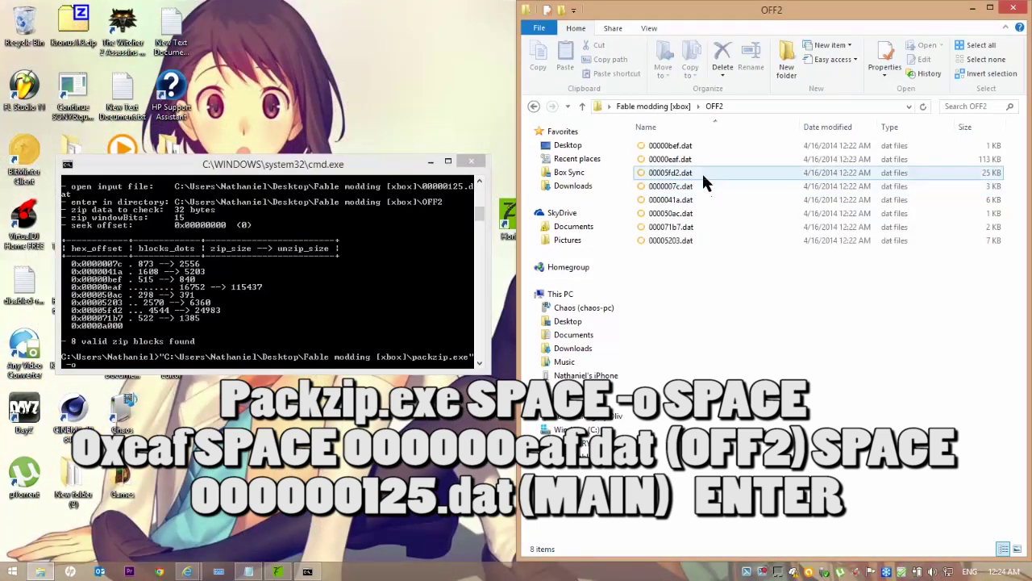
click(702, 161)
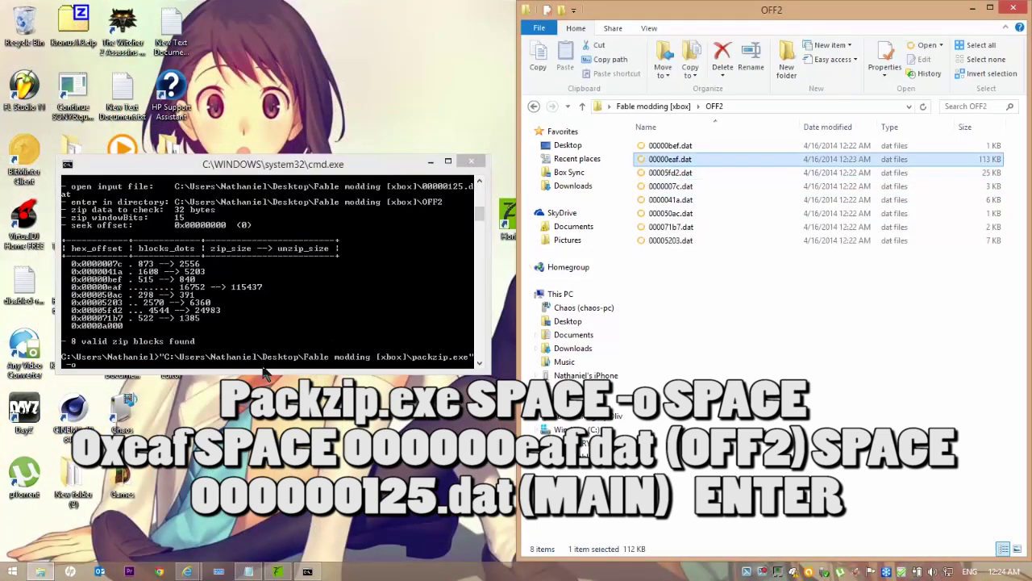
click(273, 342)
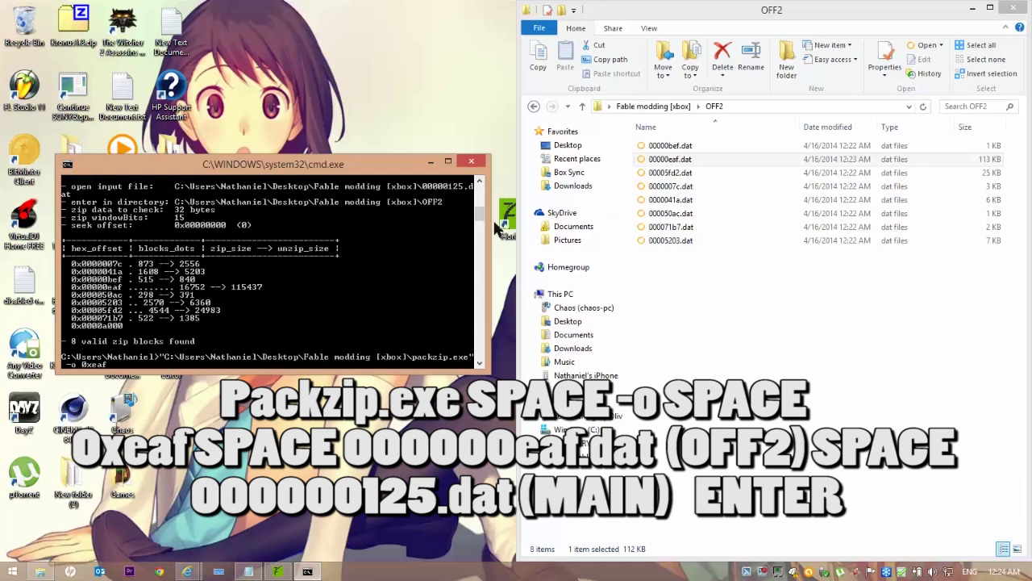
drag(654, 159, 177, 355)
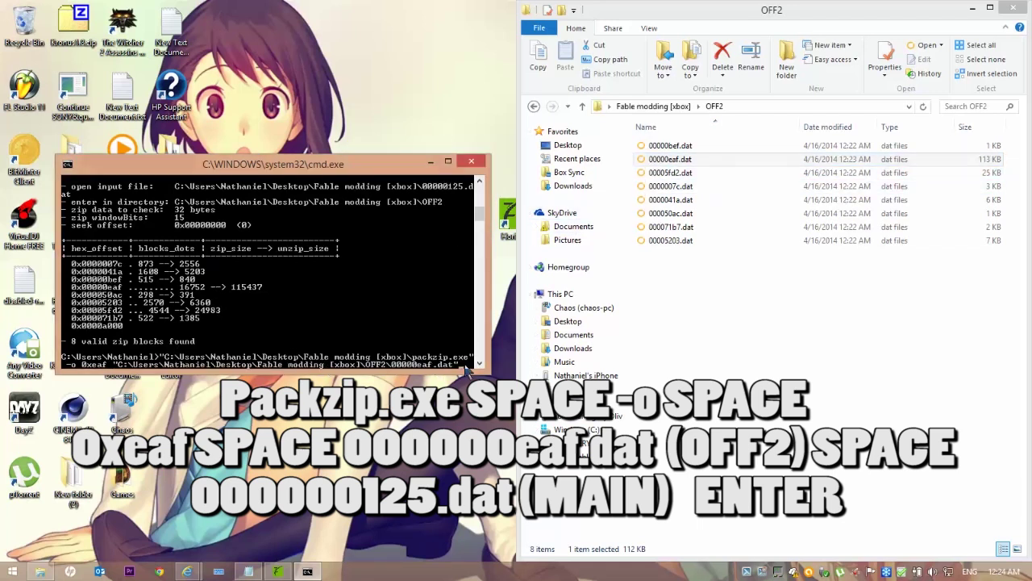
click(533, 106)
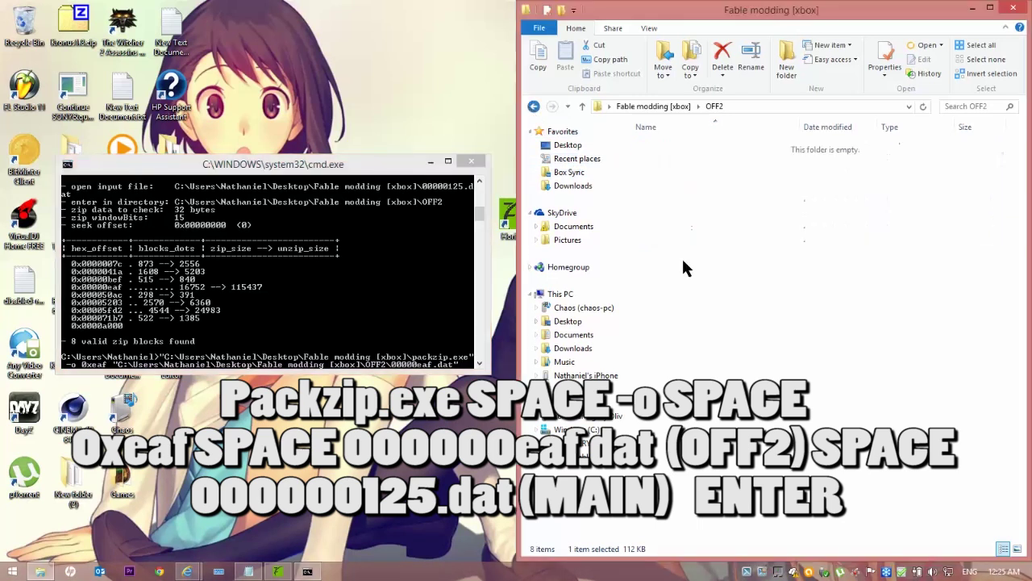
click(681, 185)
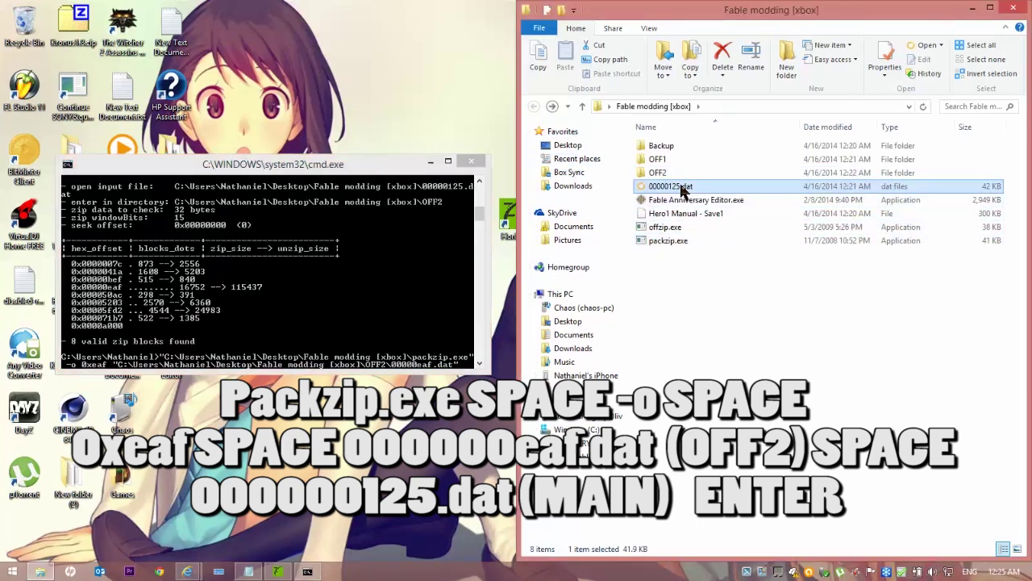
drag(684, 191, 462, 333)
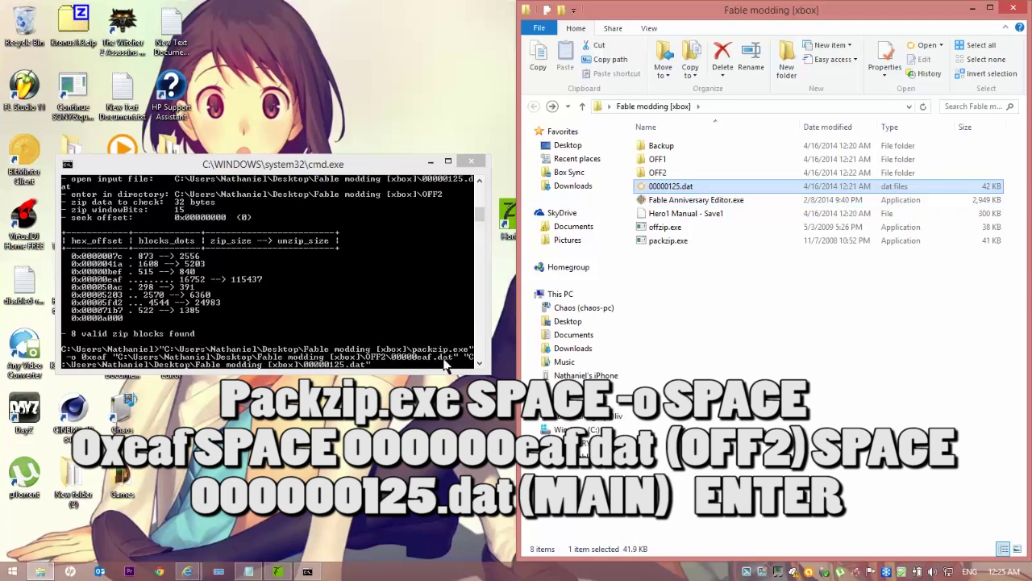
click(436, 368)
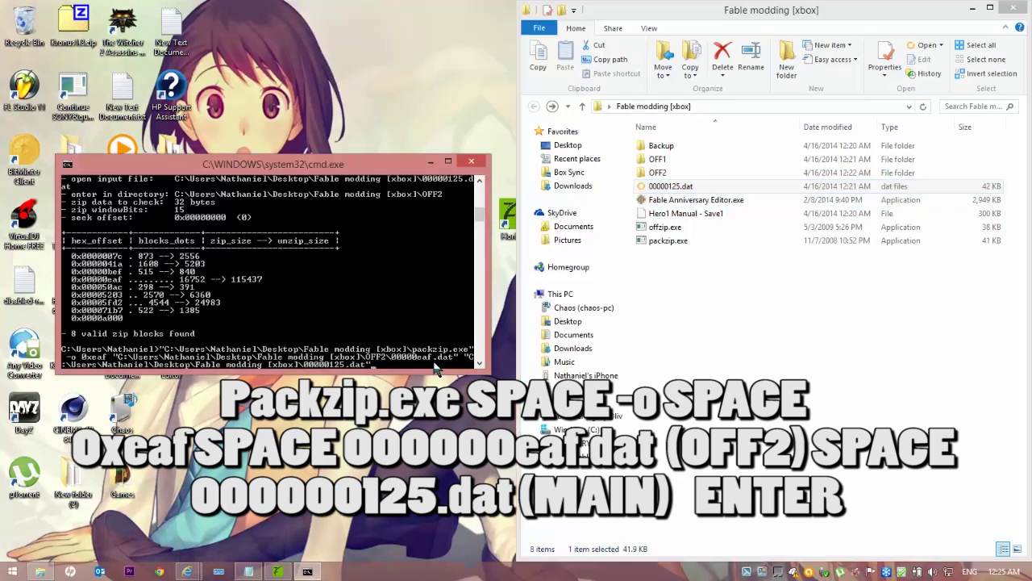
key(Return)
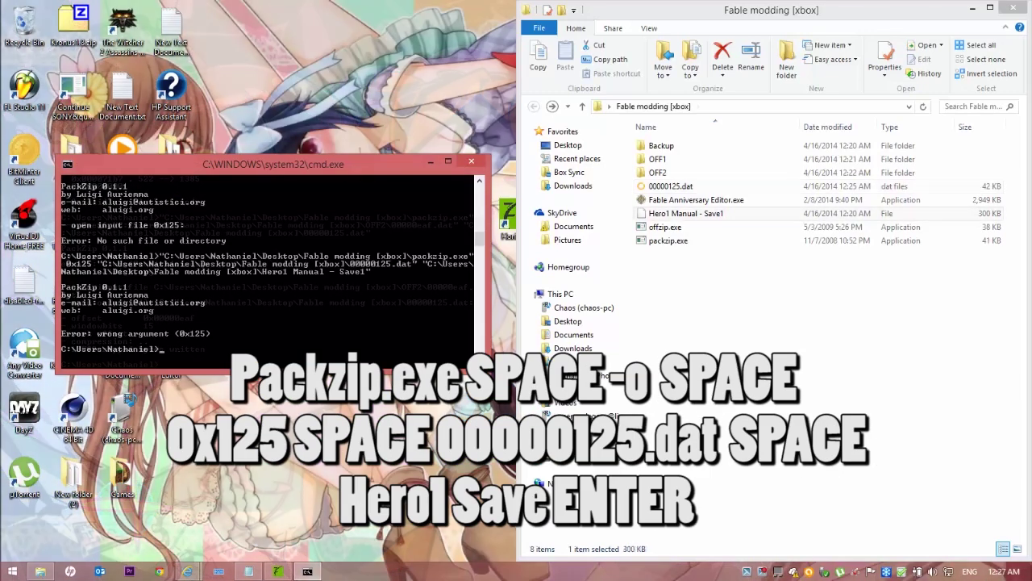
- Run packzip.exe with -o 0x125 in the command prompt, packing 00000125.dat into the Hero1 Manual - Save1 file
drag(702, 239, 395, 310)
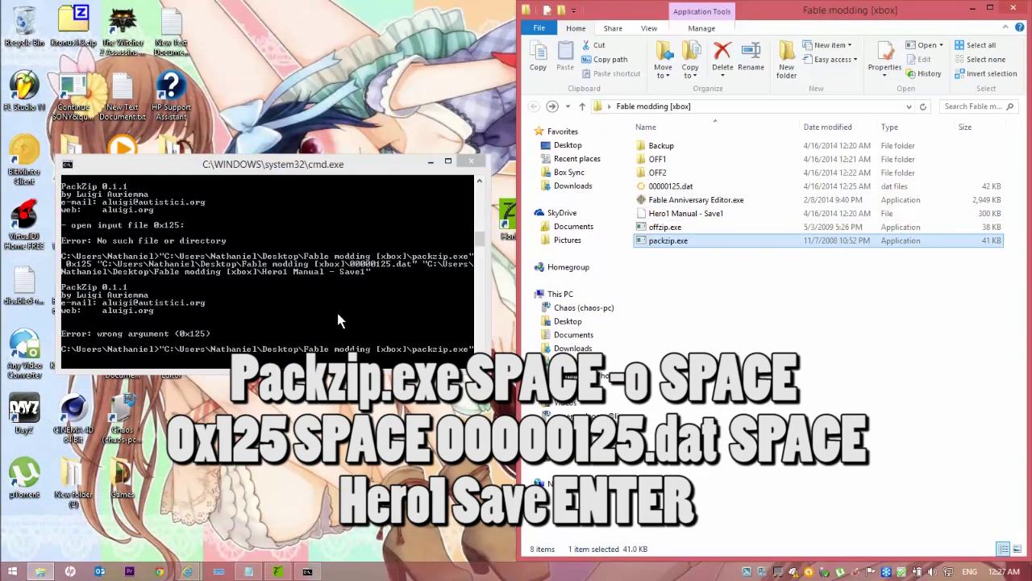
click(421, 346)
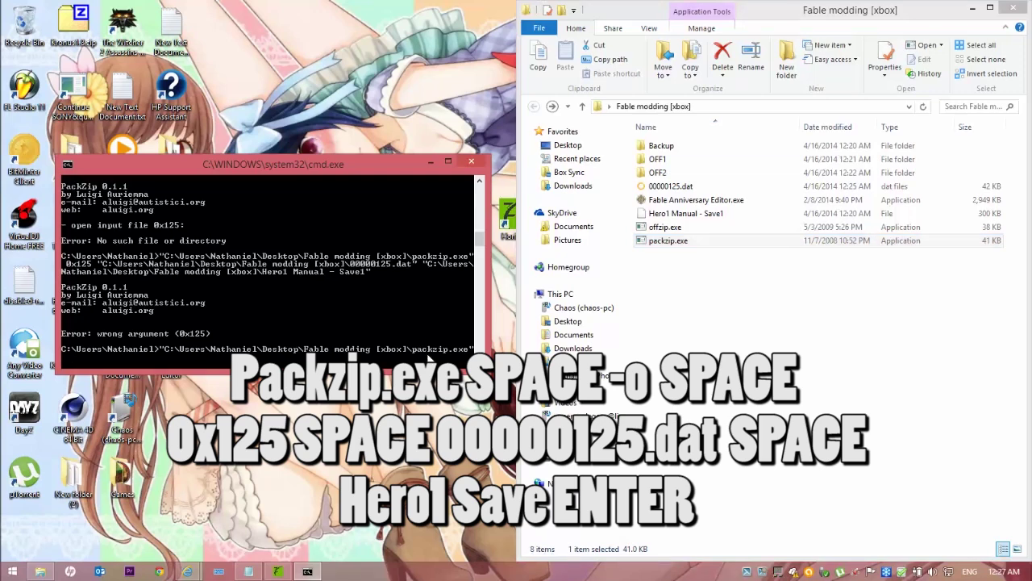
text(-o 0x125)
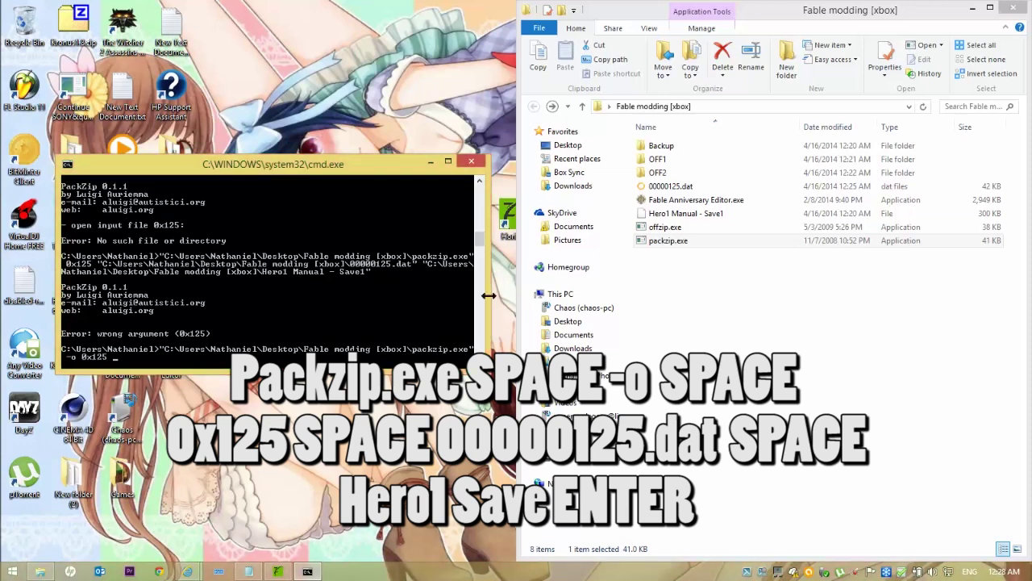
drag(667, 189, 335, 339)
click(447, 355)
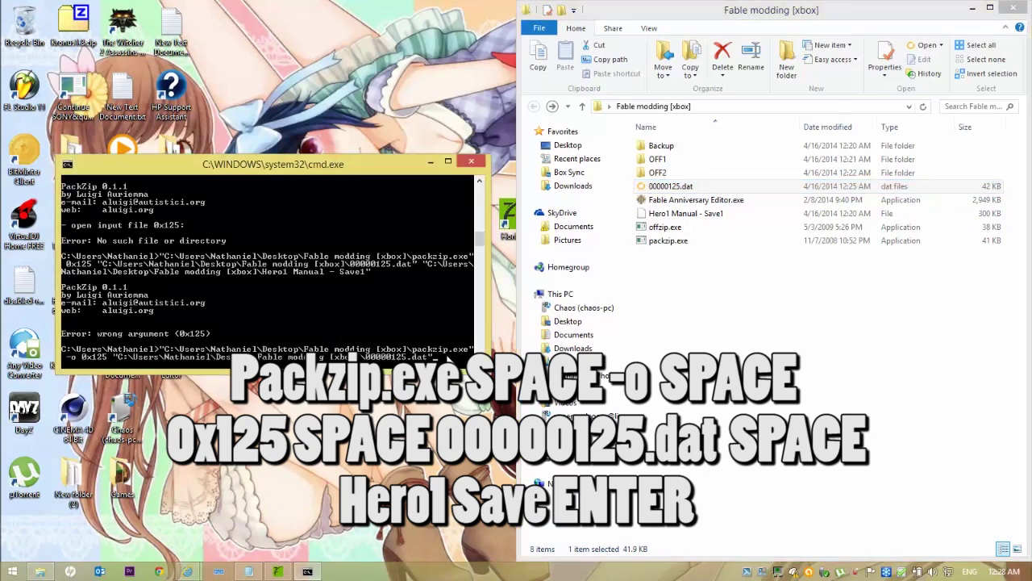
drag(656, 214, 413, 329)
click(413, 328)
key(Return)
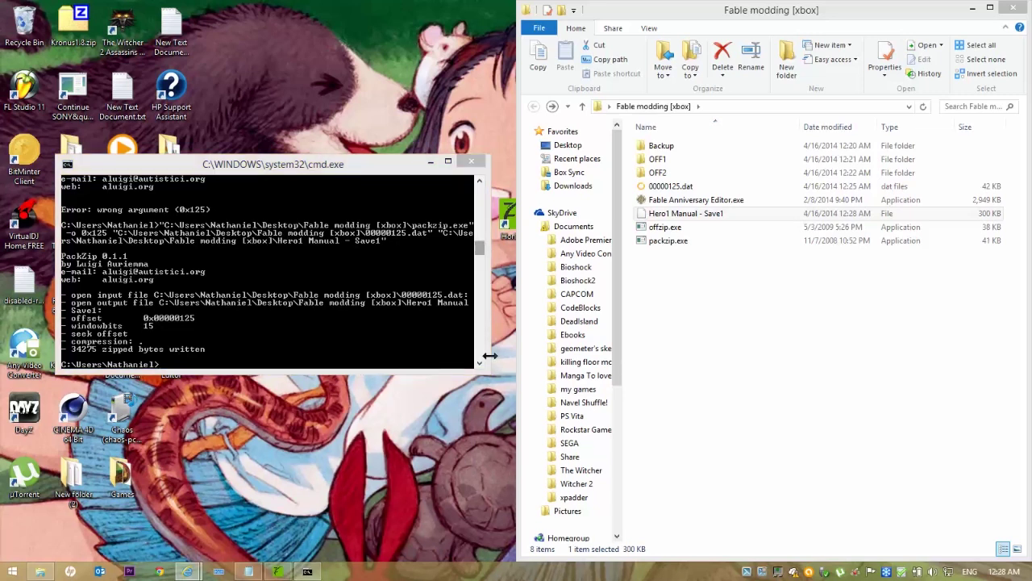
- Switch to Horizon and replace the package's Hero1 Manual - Save1 entry with the modded file from the Fable modding [xbox] folder
click(278, 571)
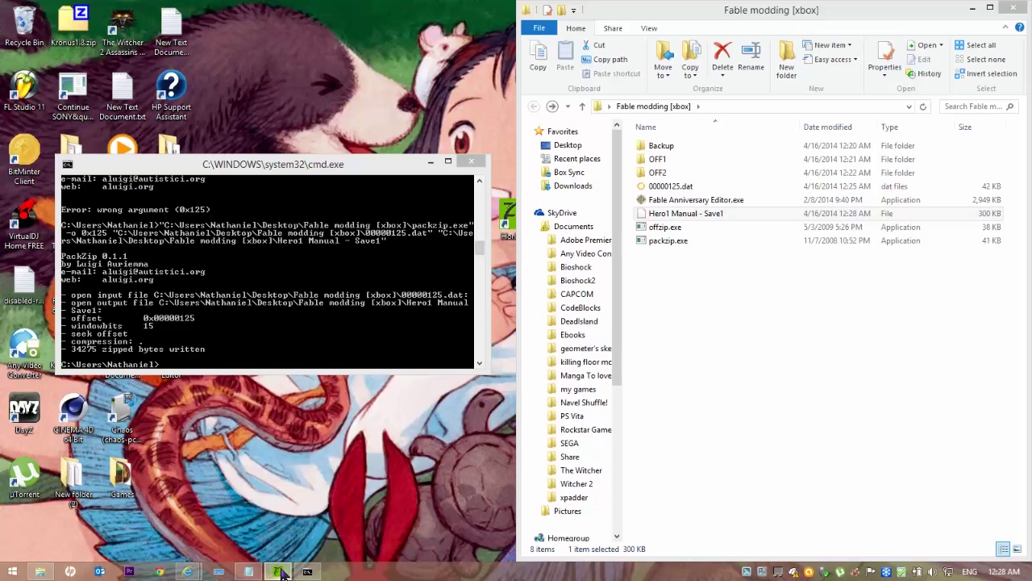
click(501, 292)
right_click(500, 292)
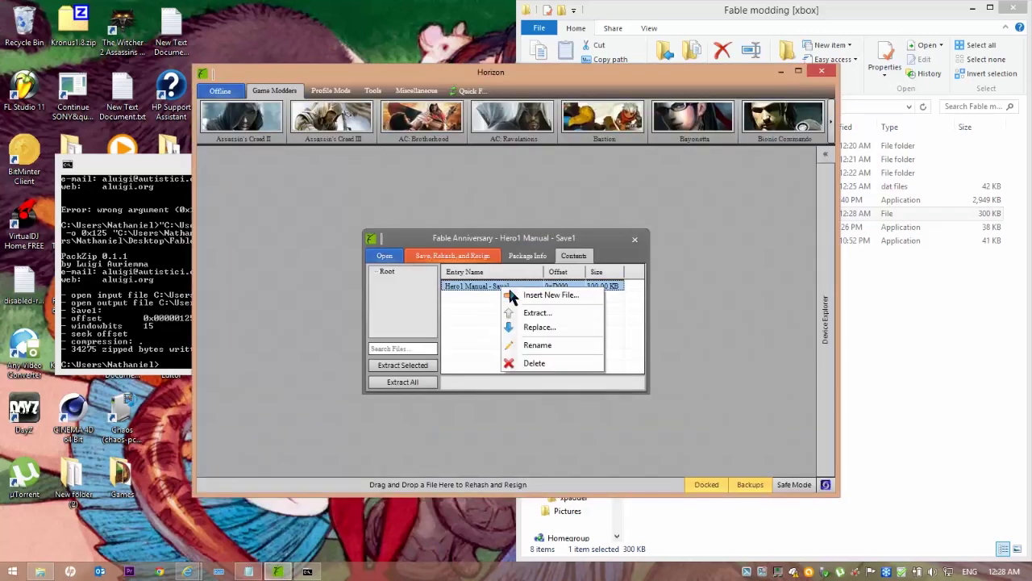
click(526, 328)
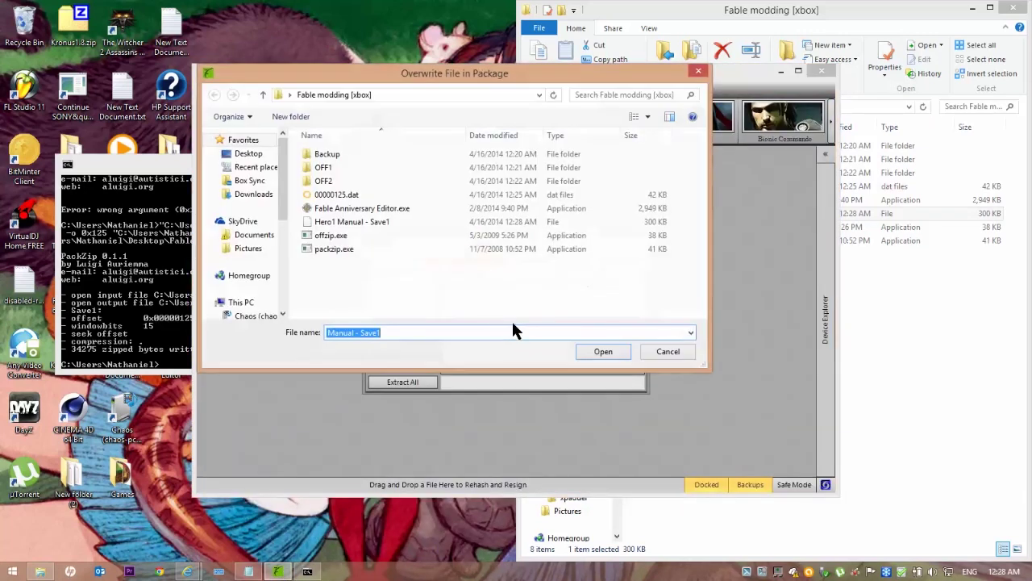
click(374, 223)
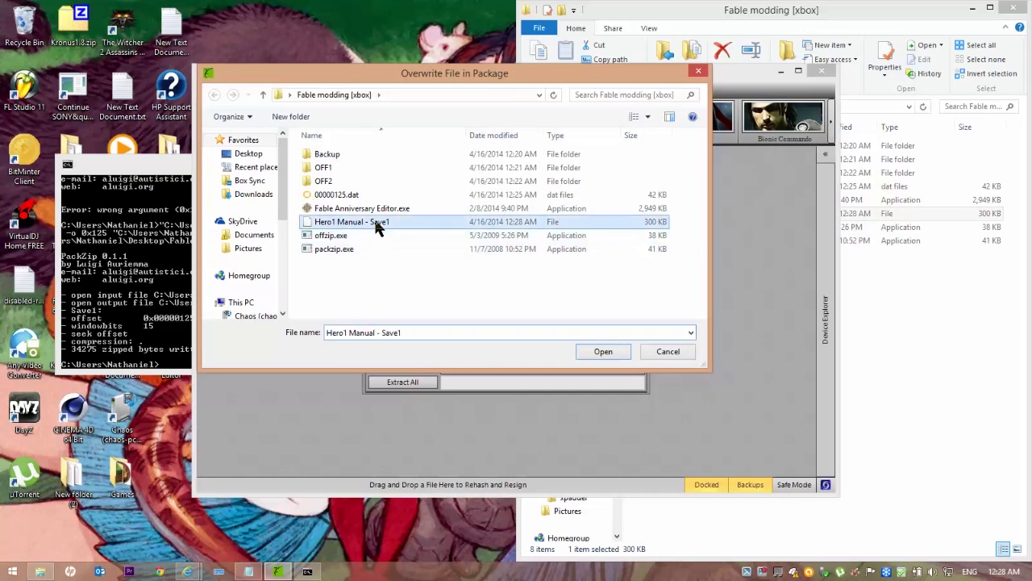
click(603, 352)
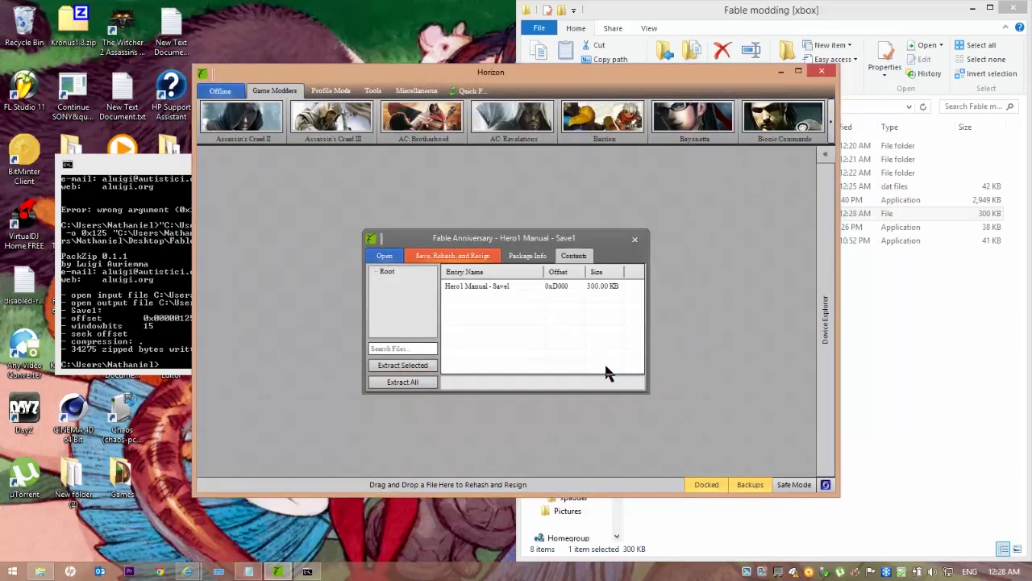
- Save, rehash and resign the Fable Anniversary package, and close it
click(513, 305)
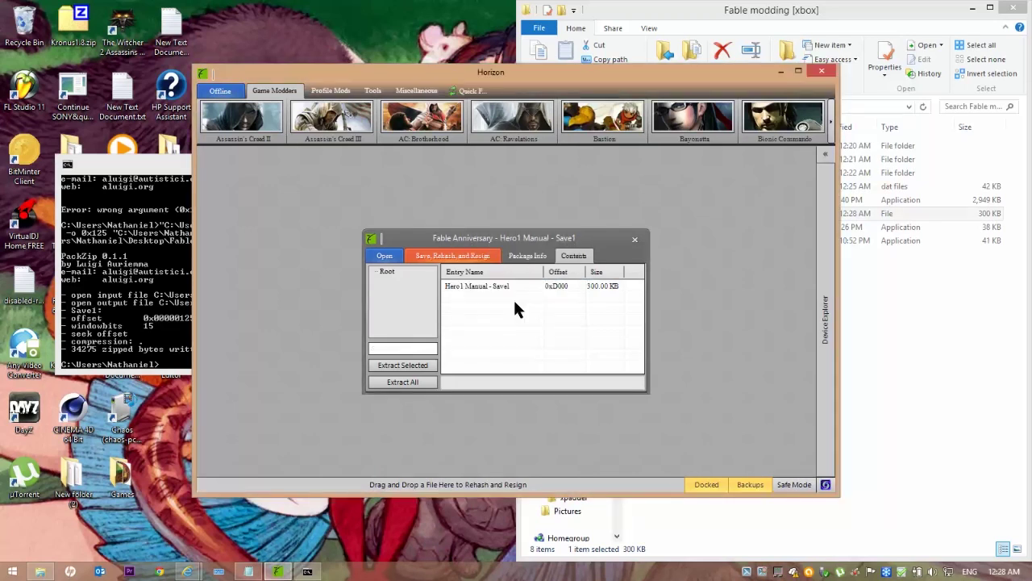
click(506, 286)
click(486, 257)
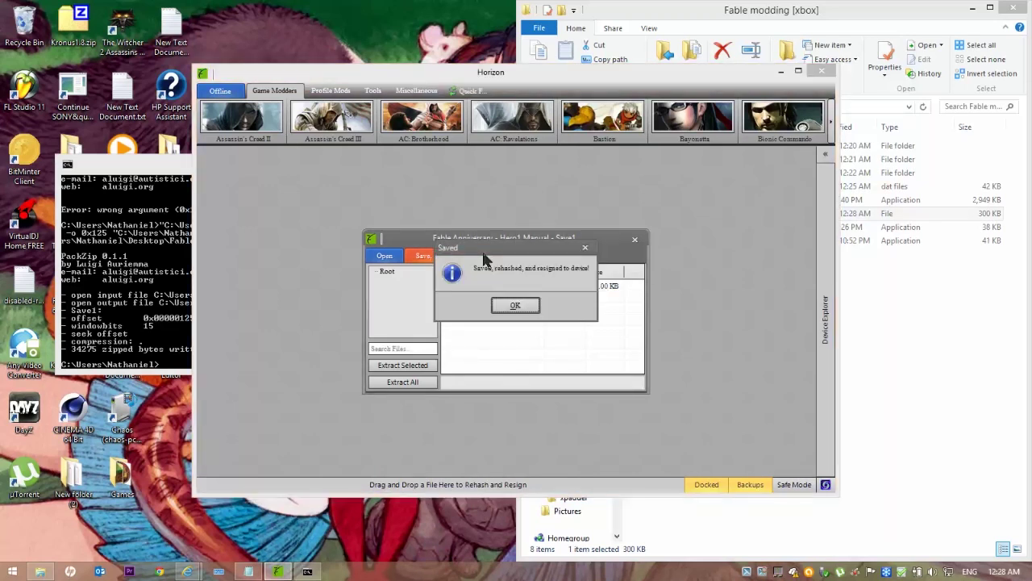
click(513, 303)
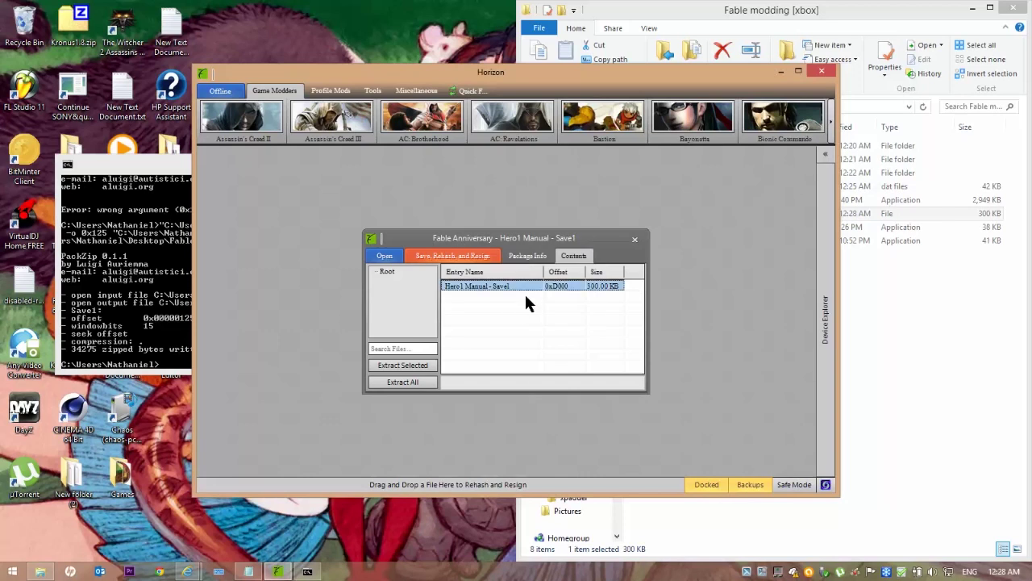
click(634, 242)
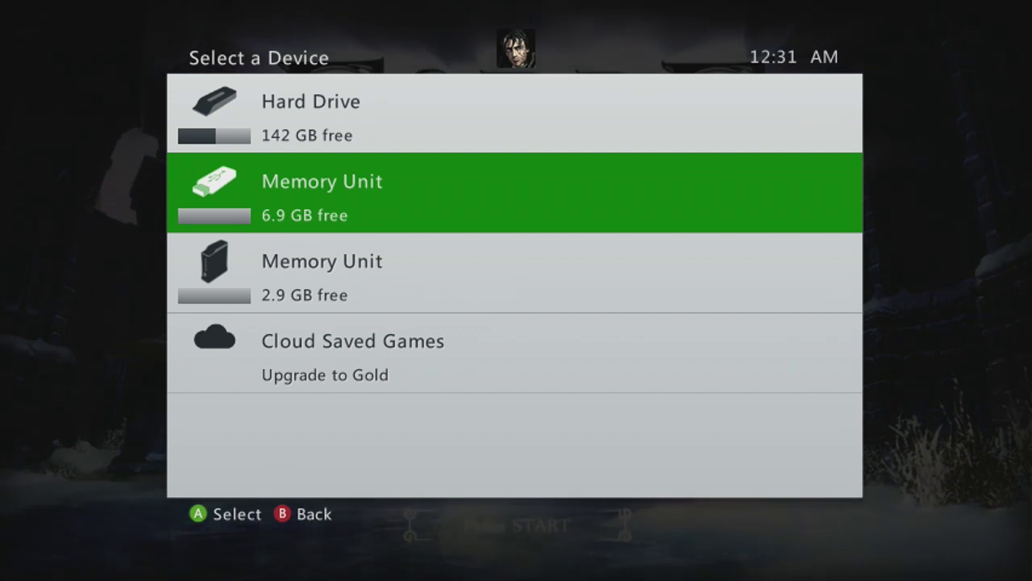
- Select the USB memory unit with 6.9 GB free as the game's storage device and look over the saved heroes
key(Return)
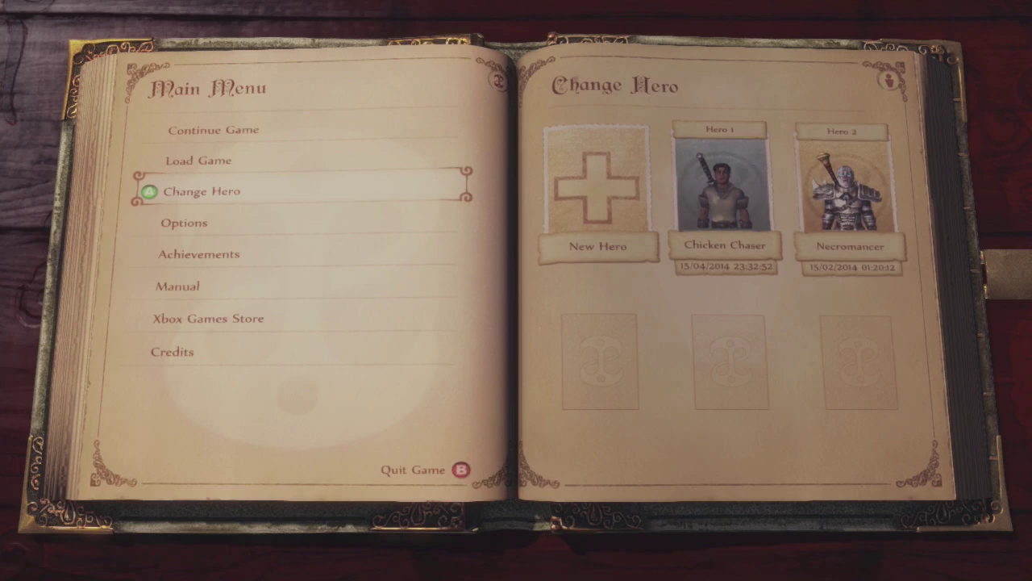
key(Return)
key(Right)
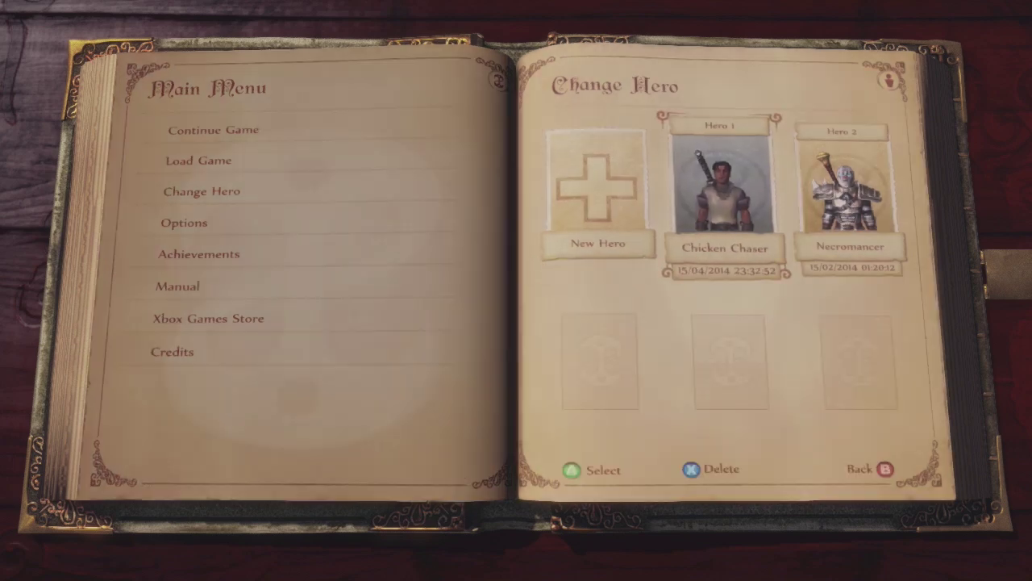
key(Escape)
- Load the Heroes' Guild manual save and accept overwriting the autosave and checkpoint
key(Up)
key(Return)
key(Right)
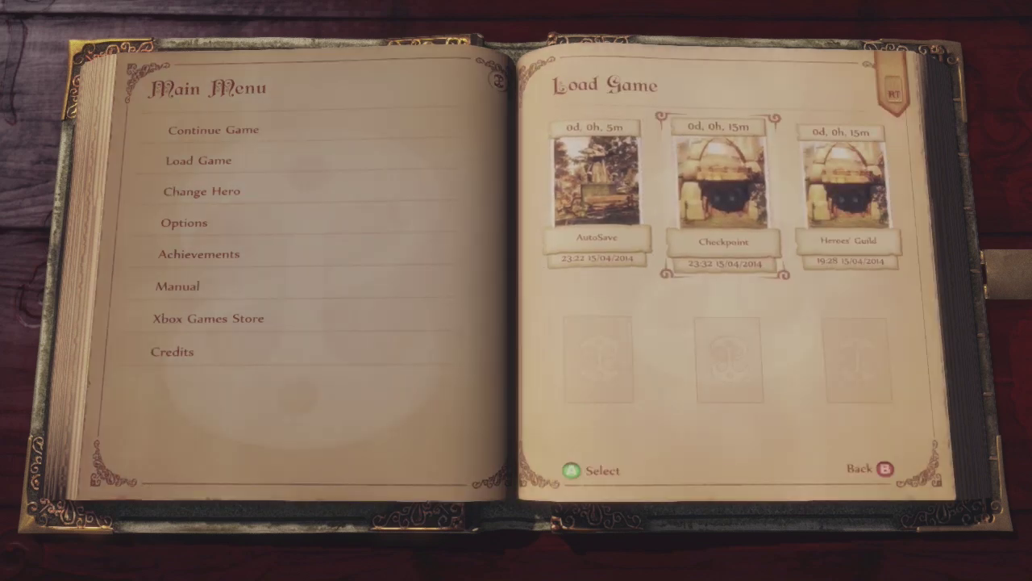
key(Right)
key(Return)
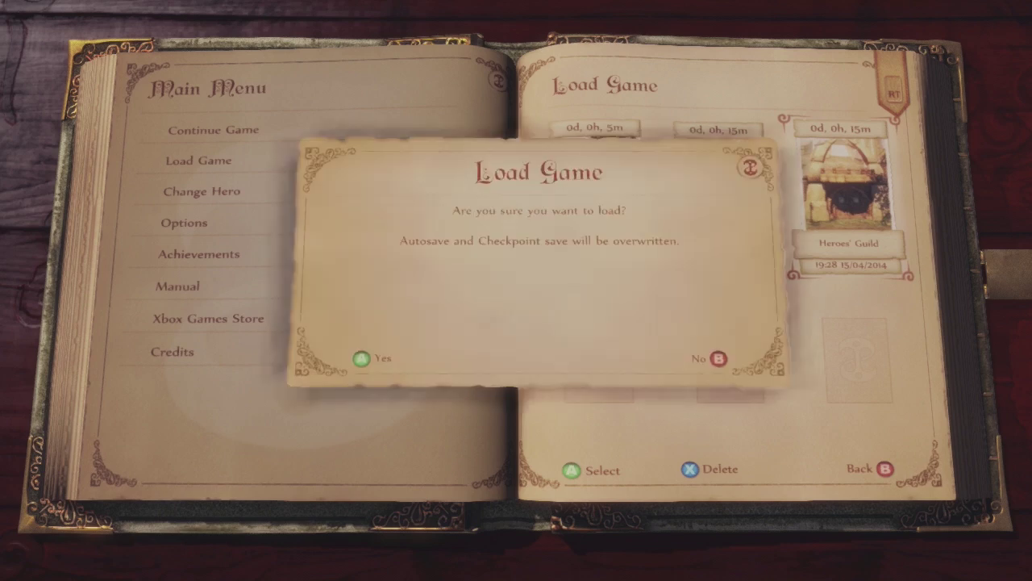
key(Return)
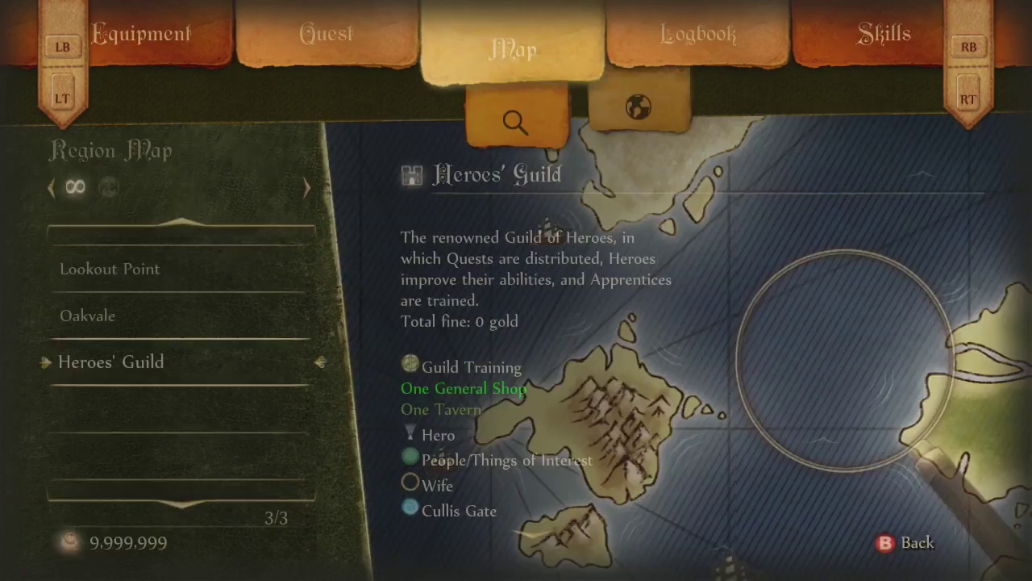
- Go from the region map to the hero's Stats page to check the modded character
key(e)
key(e)
key(e)
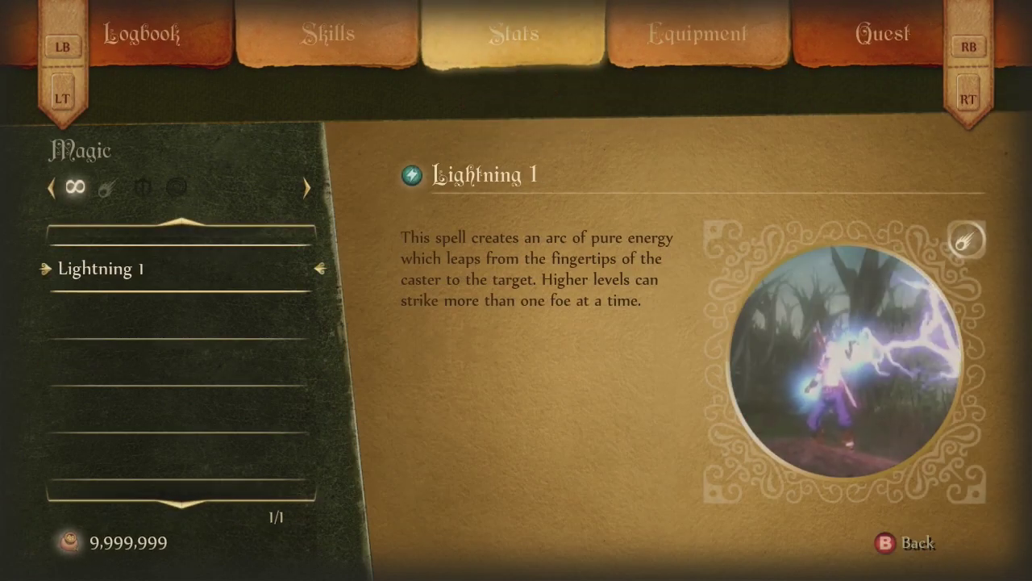